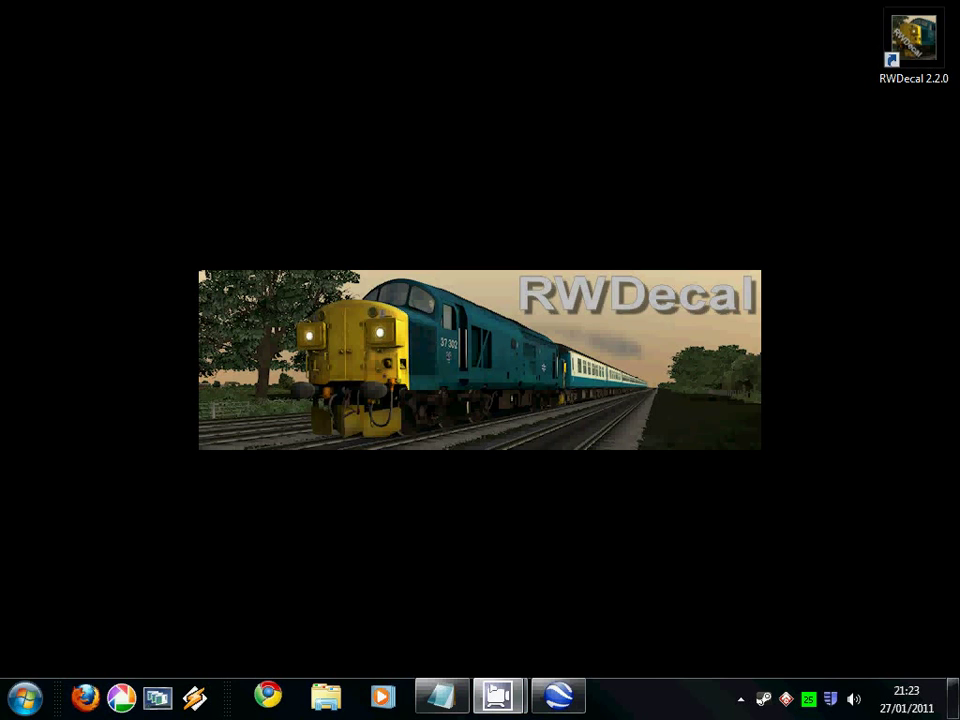
# Launch RWDecal 2.2.0 so it loads the saved Leeds decal settings
pyautogui.doubleClick(912, 30)
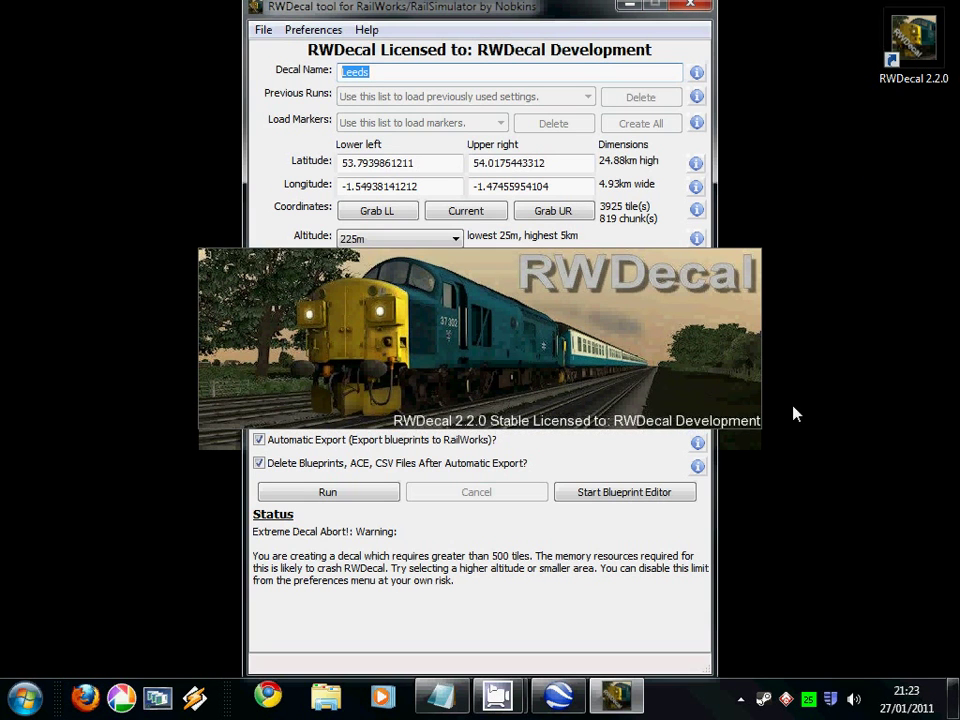
# Begin the lower-left corner grab and zoom Google Earth out around Leeds station
pyautogui.click(378, 212)
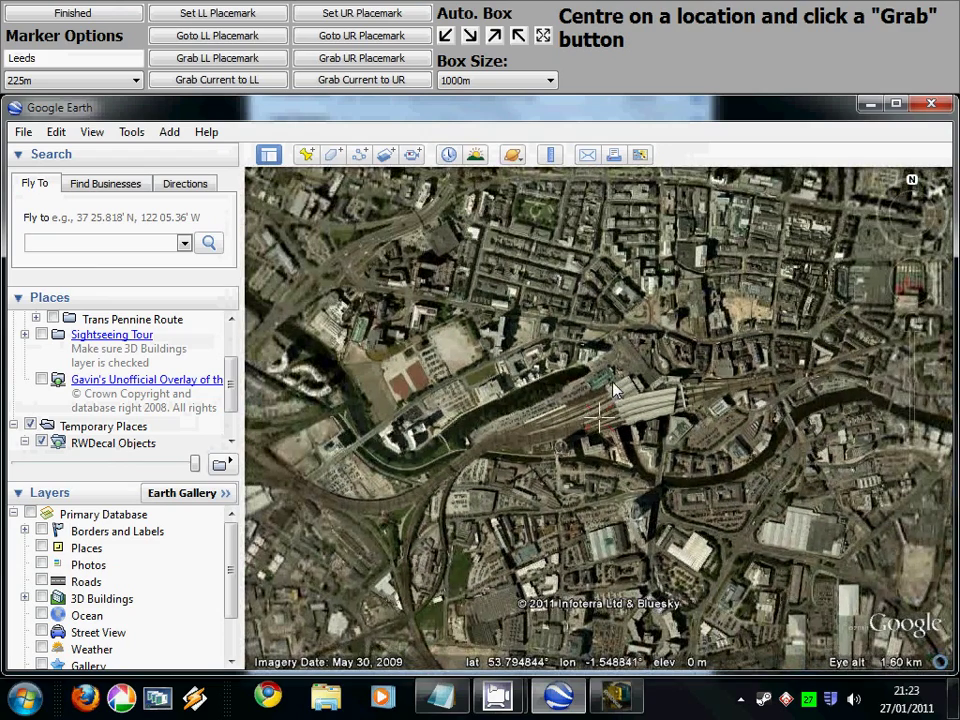
pyautogui.scroll(-2, 615, 390)
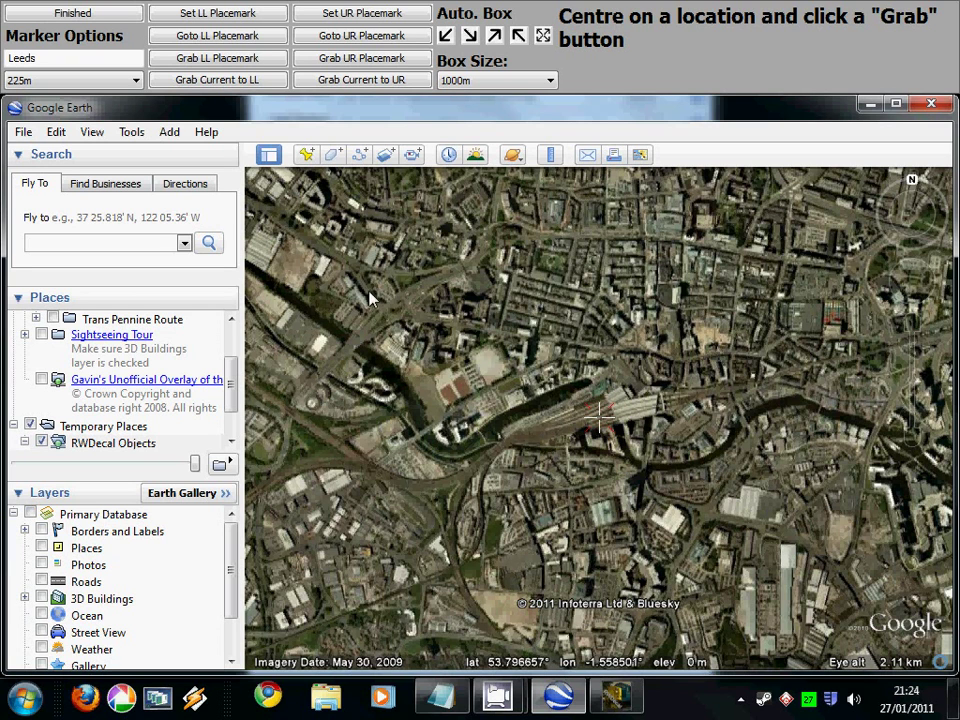
# Create a path named 'Test Path' with a red, 4.0-width line and its length displayed
pyautogui.click(362, 156)
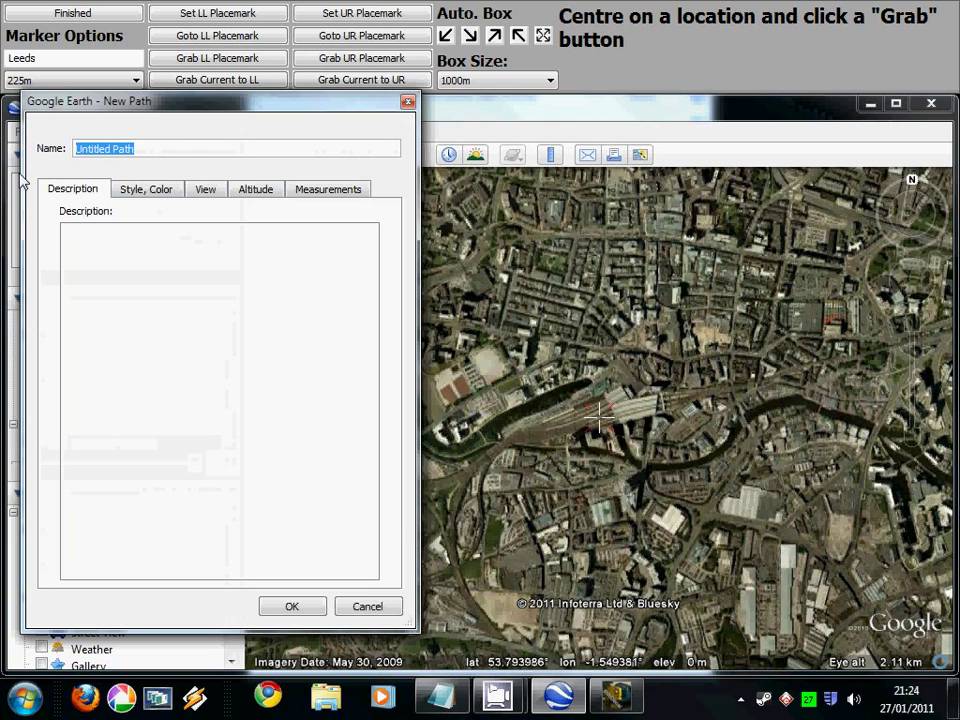
pyautogui.write('Test Pa')
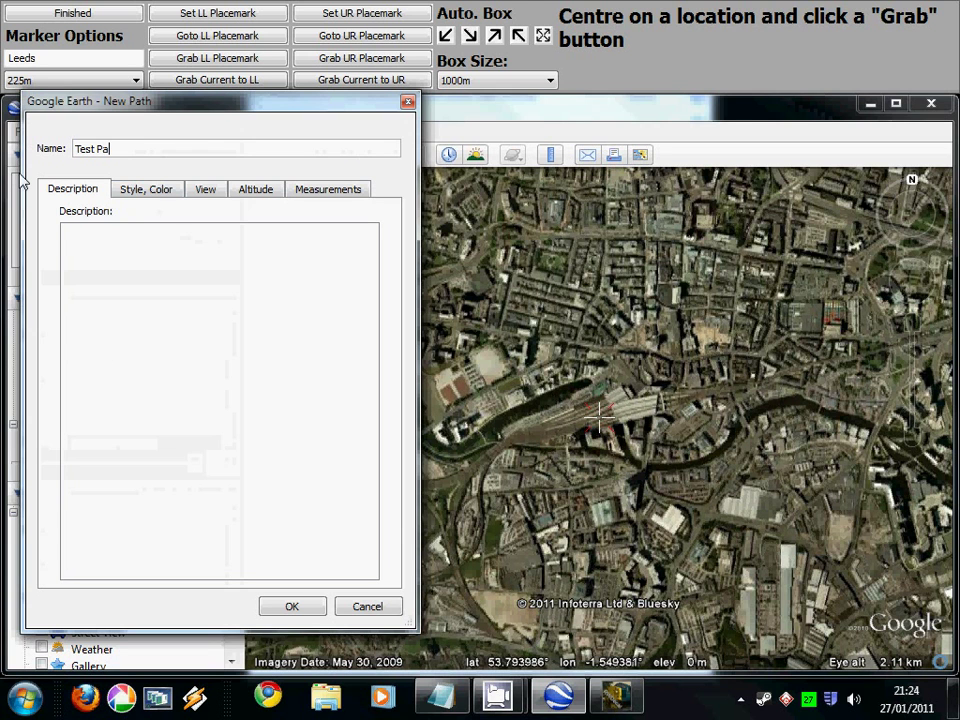
pyautogui.write('th')
pyautogui.click(146, 193)
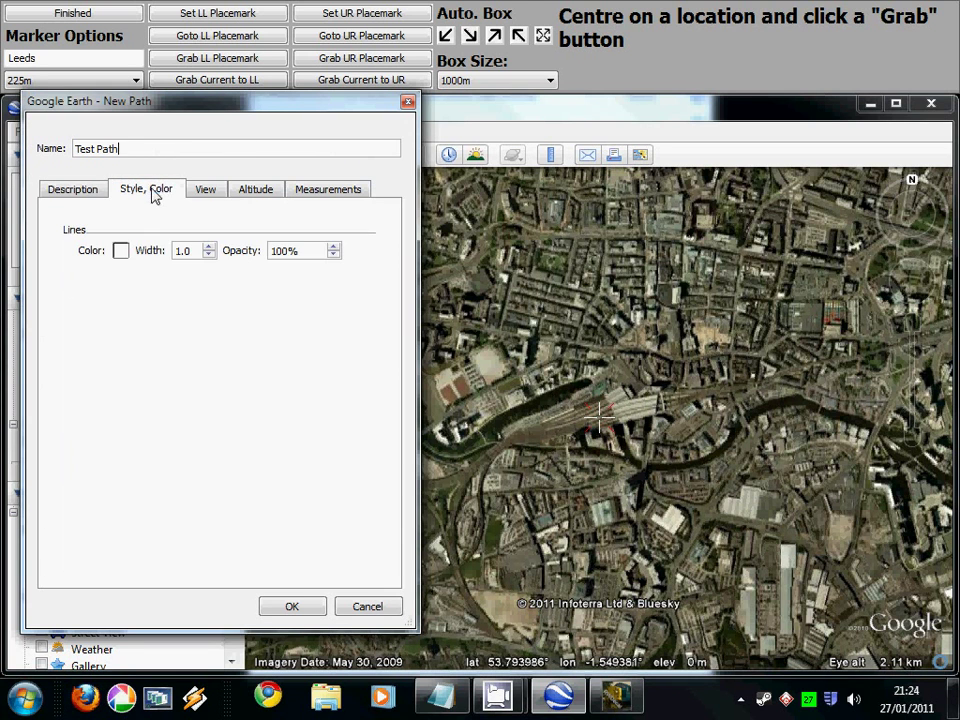
pyautogui.click(120, 251)
pyautogui.click(52, 301)
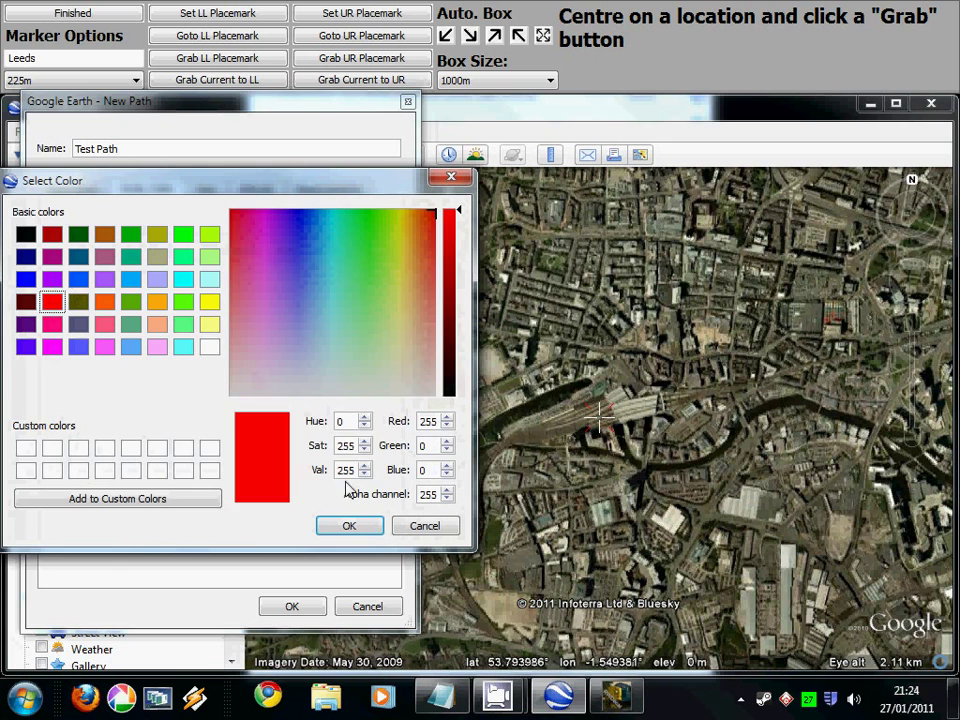
pyautogui.click(352, 529)
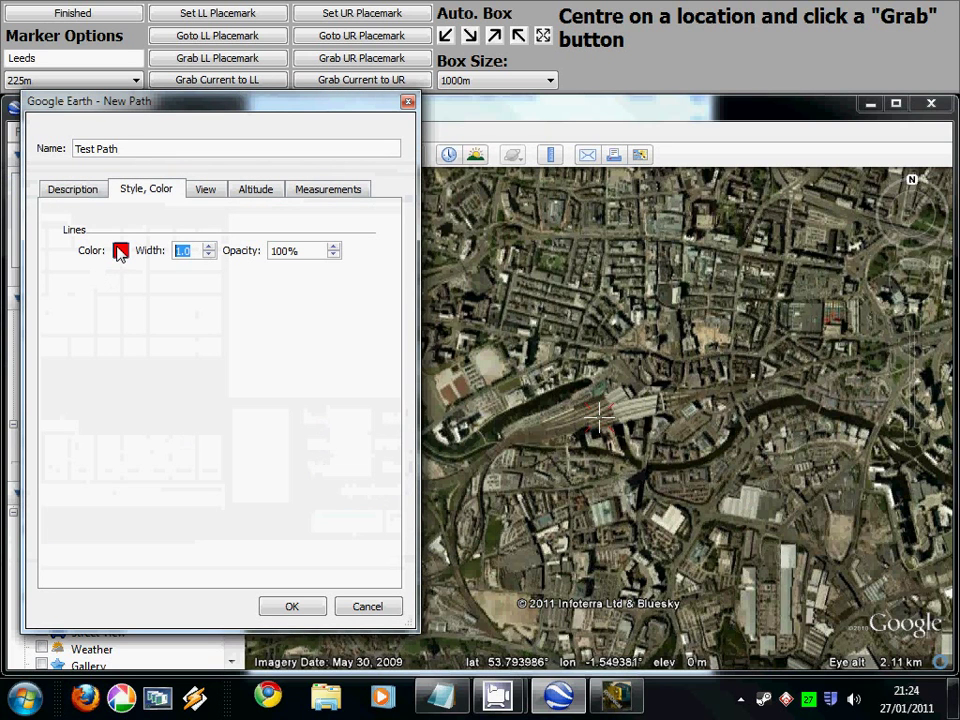
pyautogui.write('4.0')
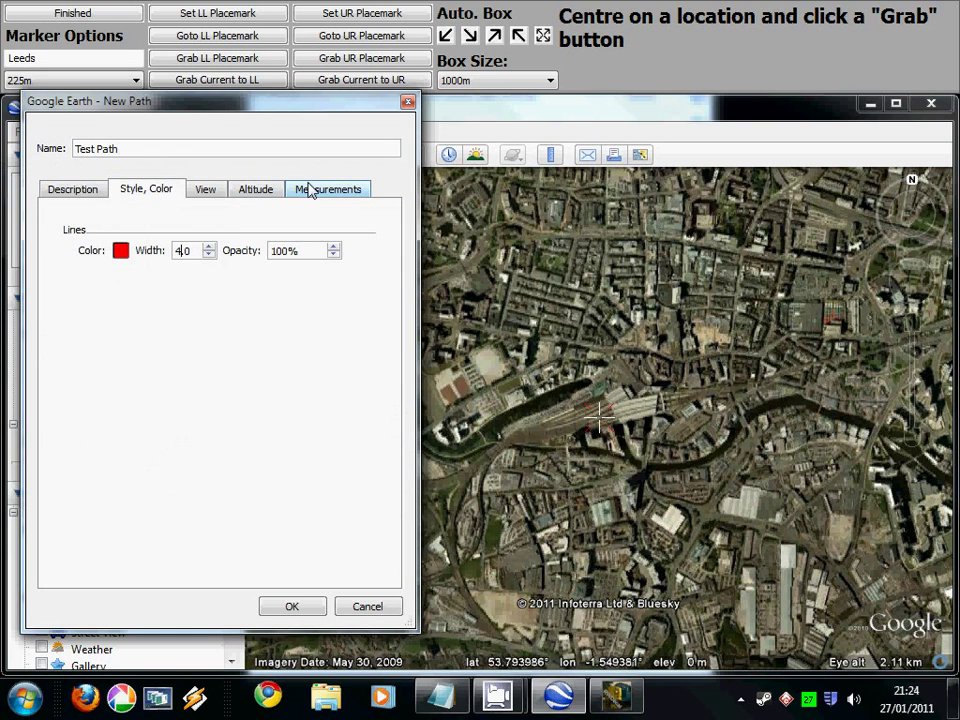
pyautogui.click(310, 190)
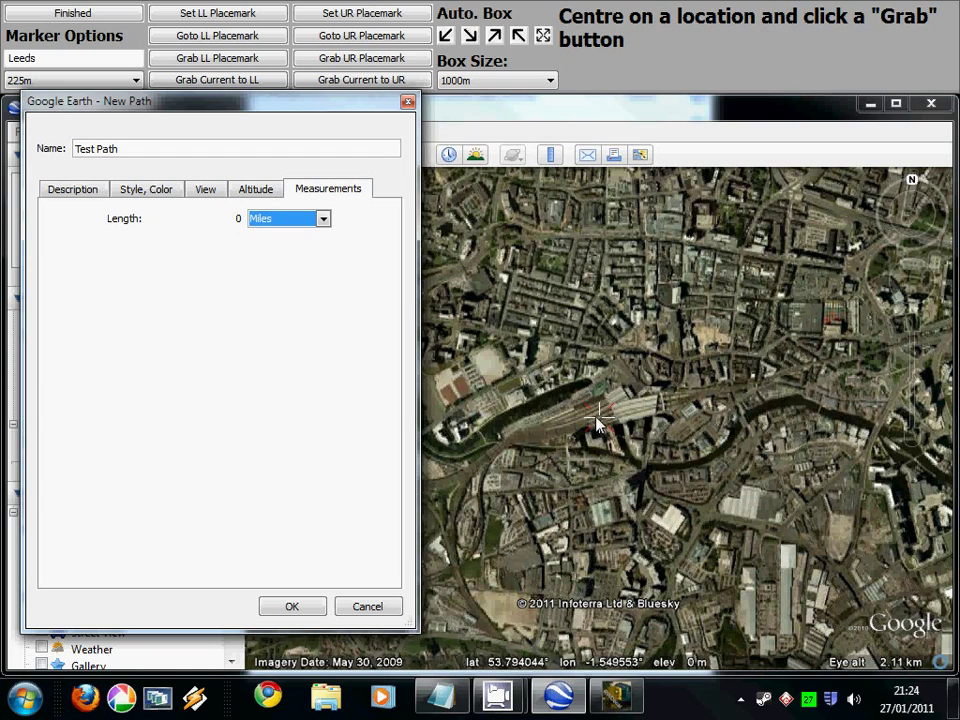
# Trace the red path from Leeds station west along the curving railway line
pyautogui.scroll(3, 597, 432)
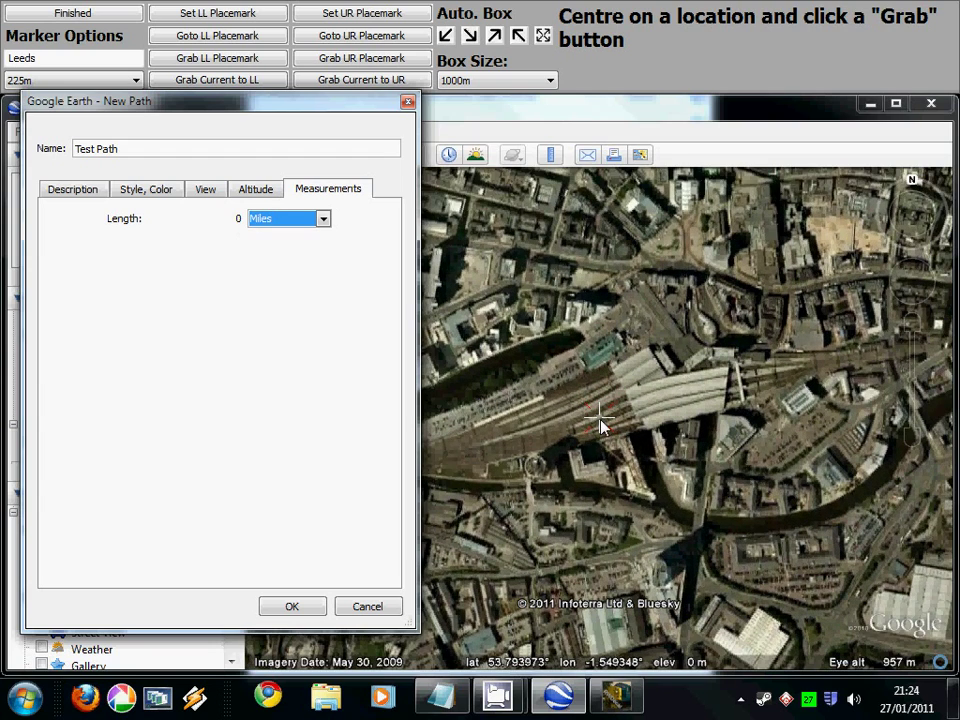
pyautogui.click(605, 427)
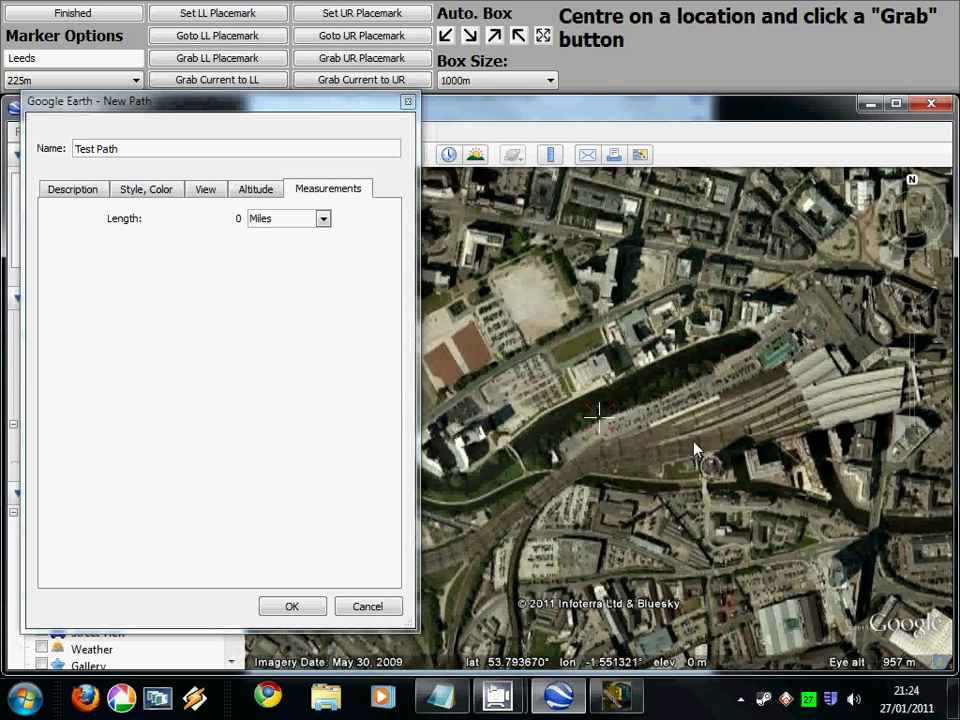
pyautogui.click(686, 443)
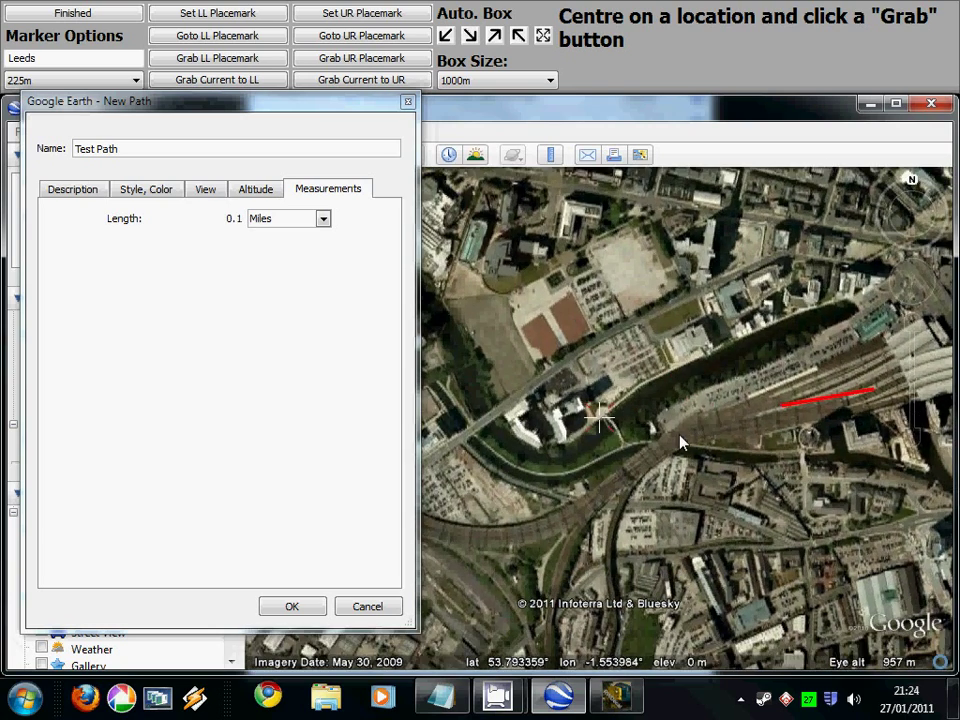
pyautogui.click(690, 440)
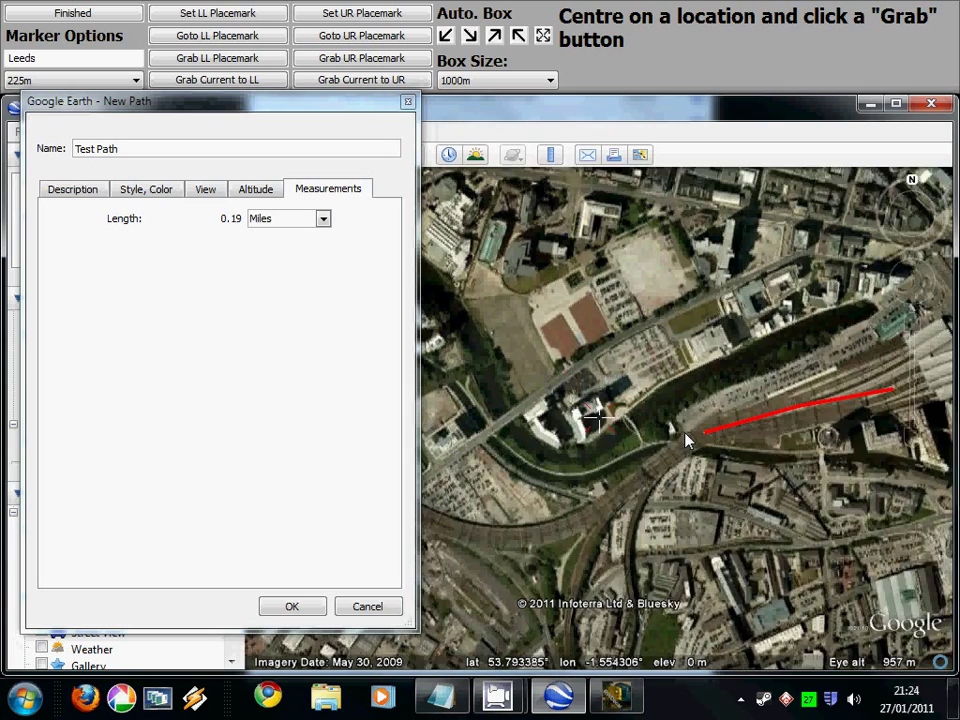
pyautogui.click(727, 444)
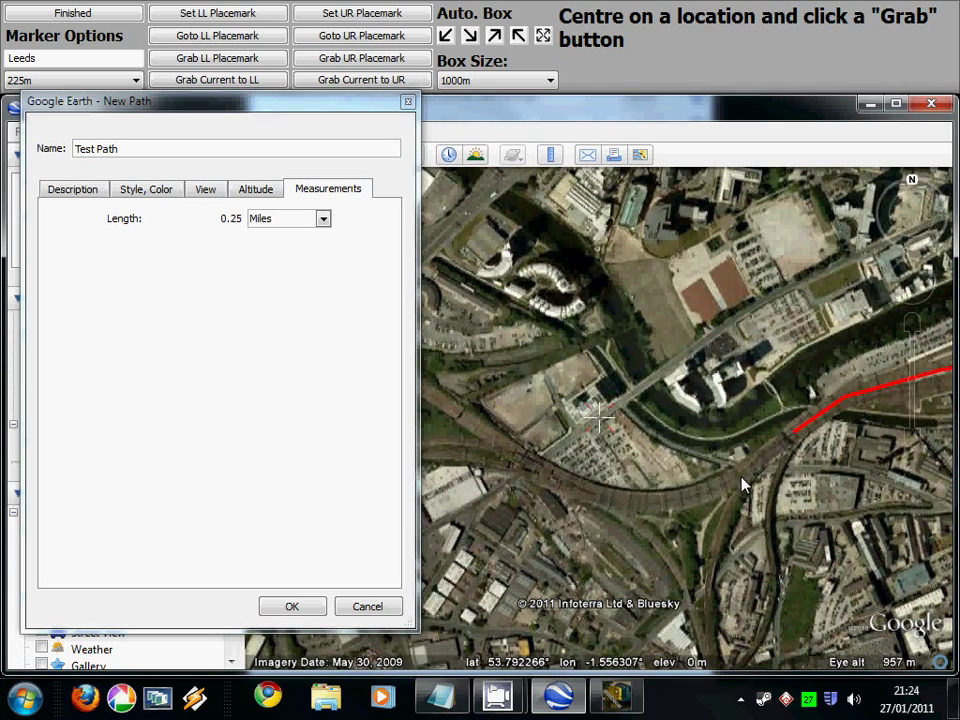
pyautogui.click(739, 478)
pyautogui.click(660, 501)
pyautogui.click(574, 490)
pyautogui.click(616, 445)
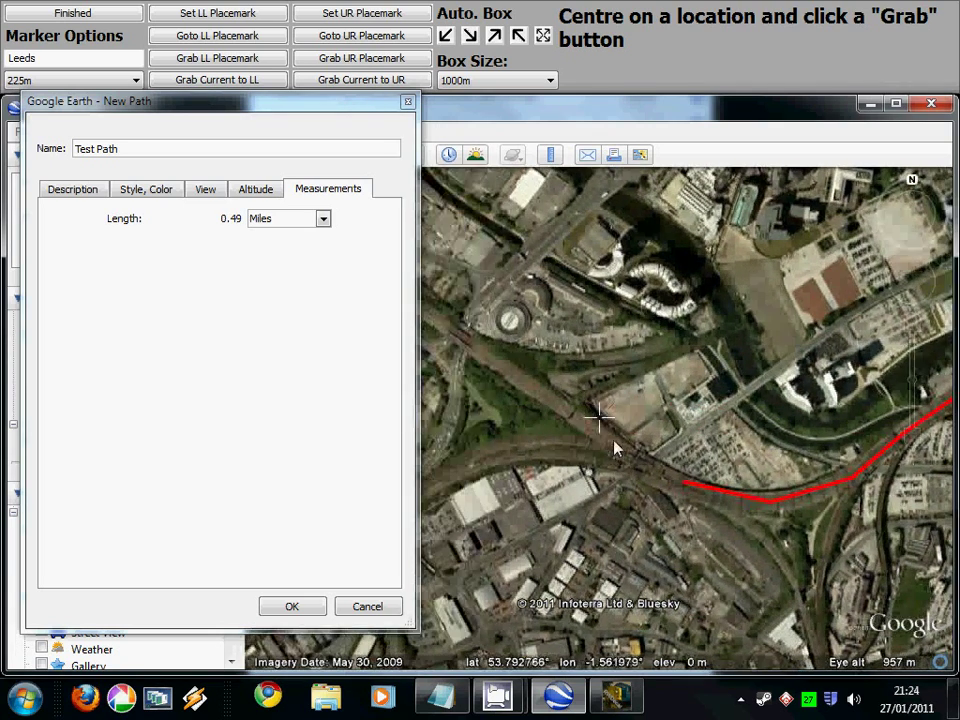
pyautogui.click(535, 400)
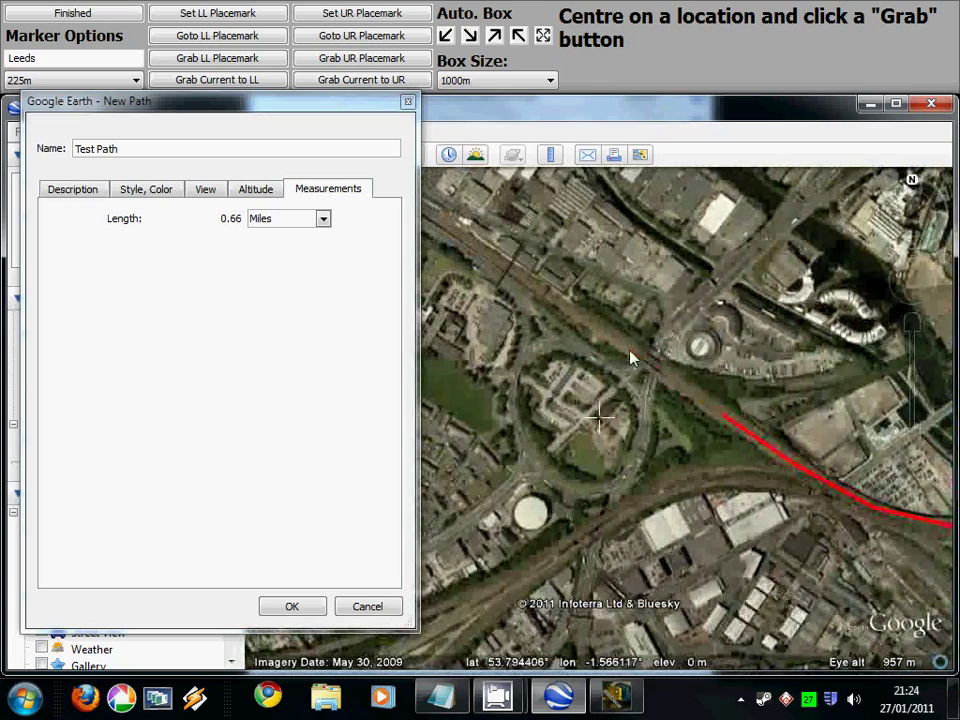
pyautogui.click(632, 357)
pyautogui.click(668, 365)
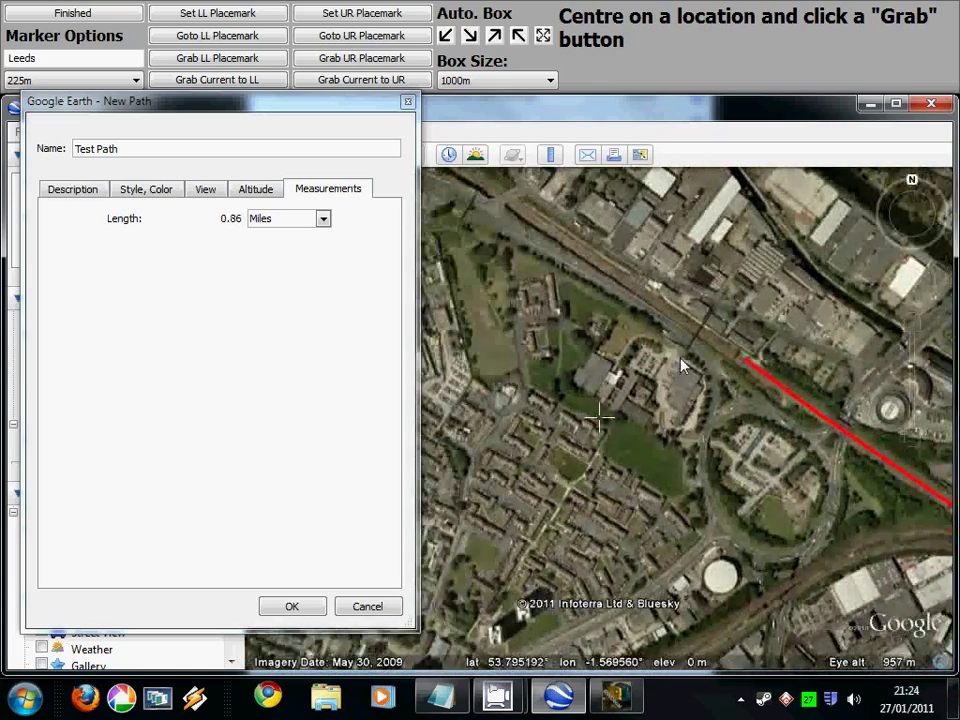
pyautogui.click(695, 326)
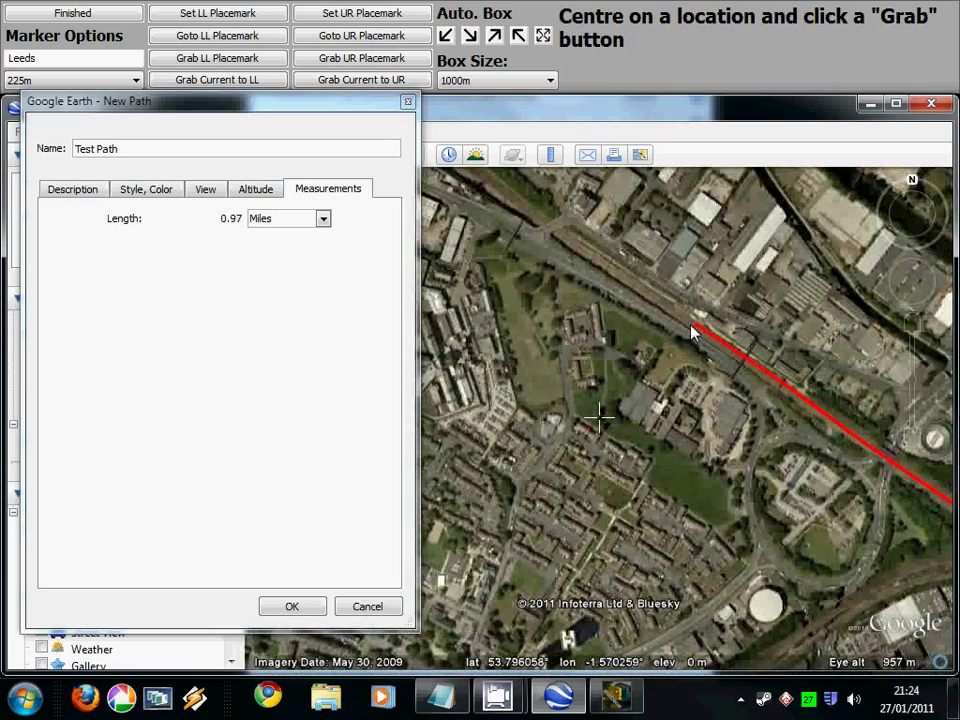
pyautogui.click(610, 274)
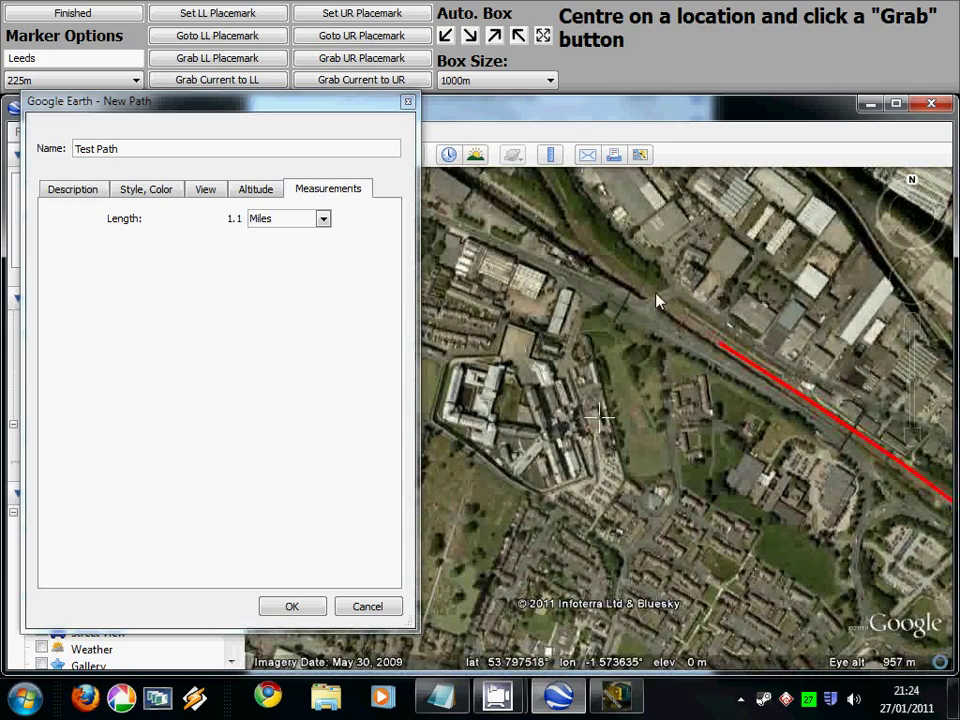
pyautogui.click(654, 296)
pyautogui.click(603, 270)
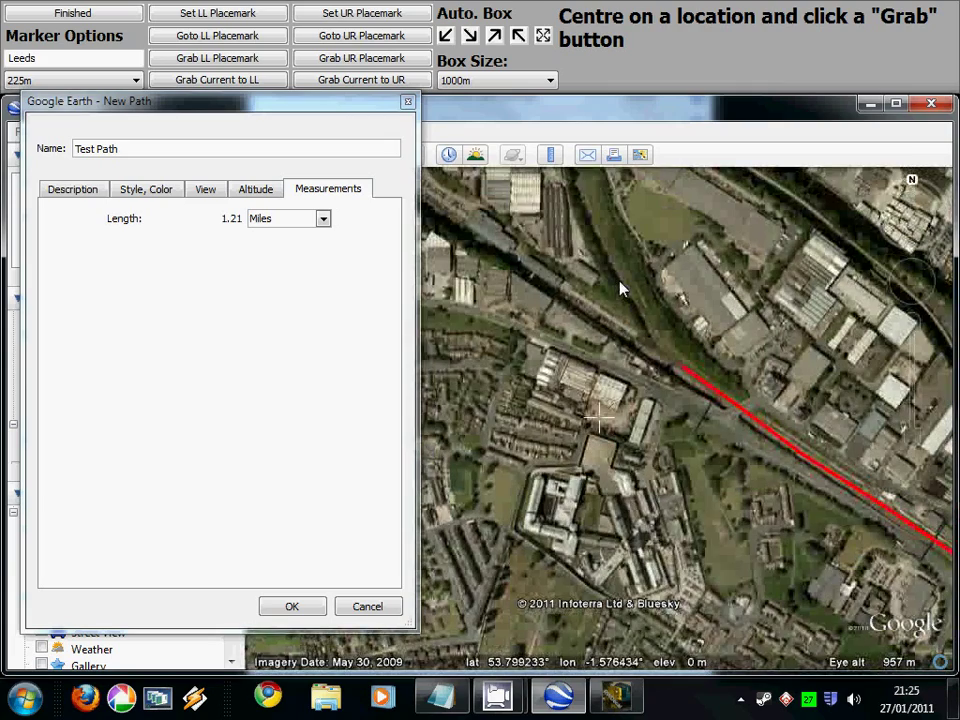
# Continue the path northwest past the sports ground to about 3 miles and finish it
pyautogui.click(620, 289)
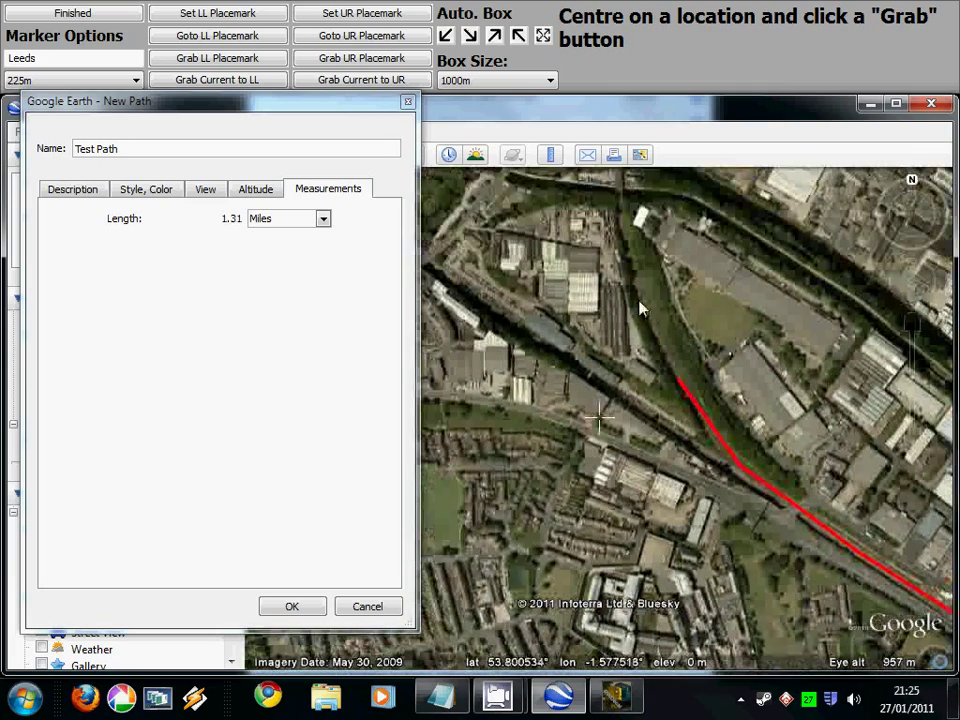
pyautogui.click(637, 302)
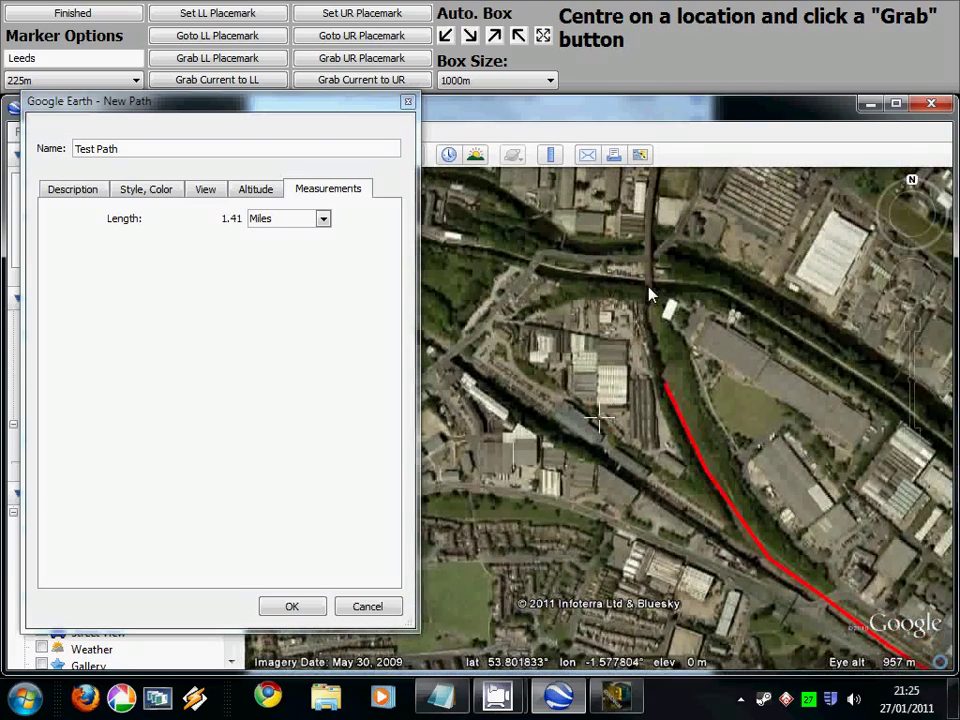
pyautogui.click(649, 292)
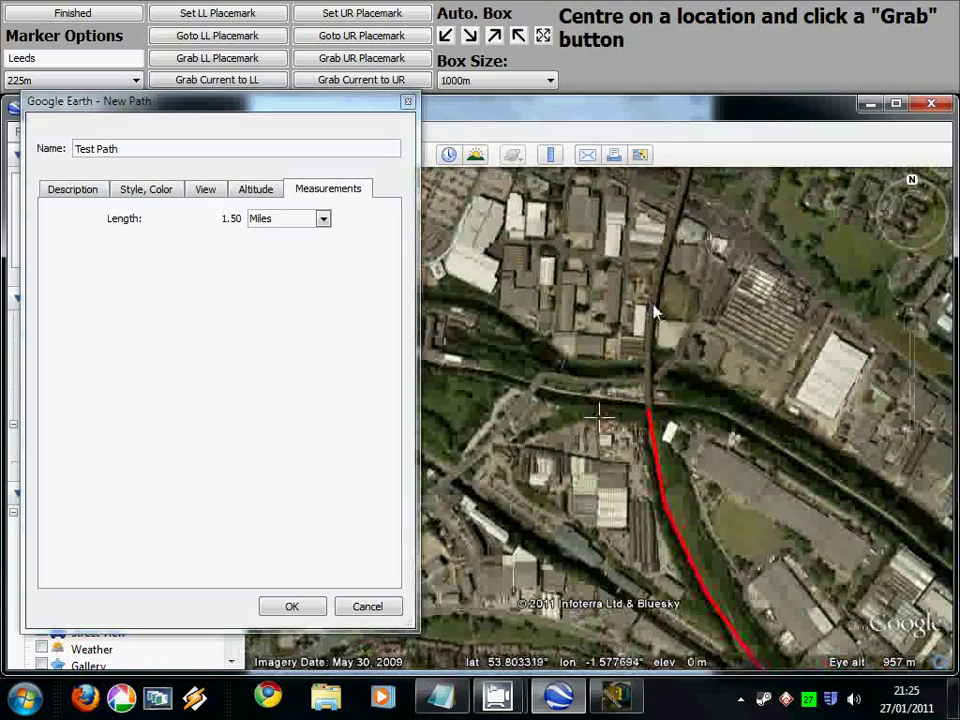
pyautogui.click(653, 305)
pyautogui.click(671, 248)
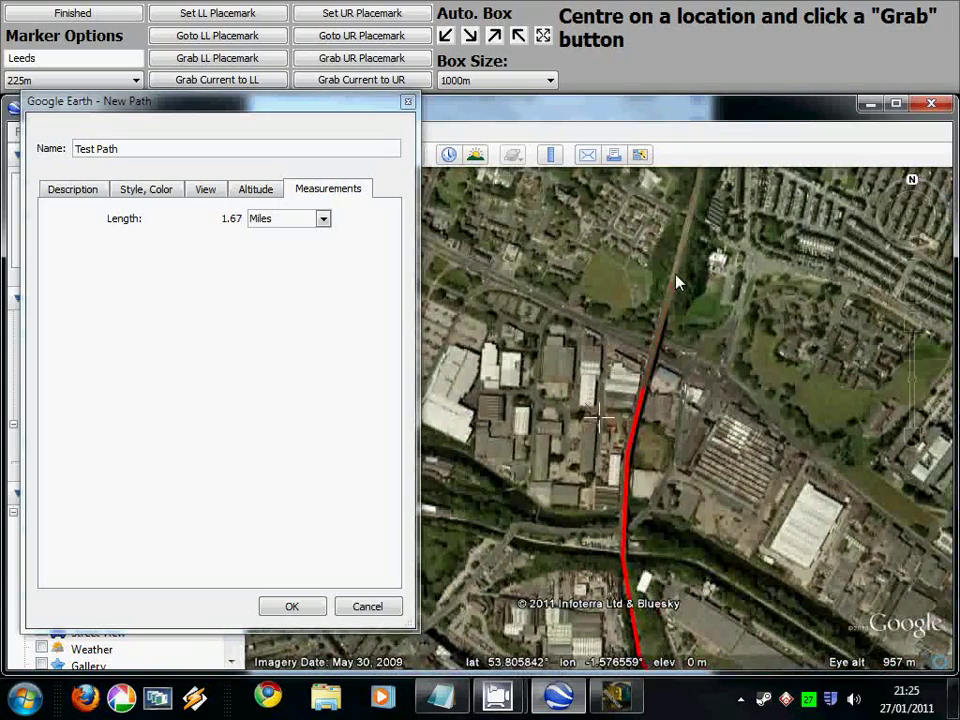
pyautogui.click(677, 283)
pyautogui.click(678, 321)
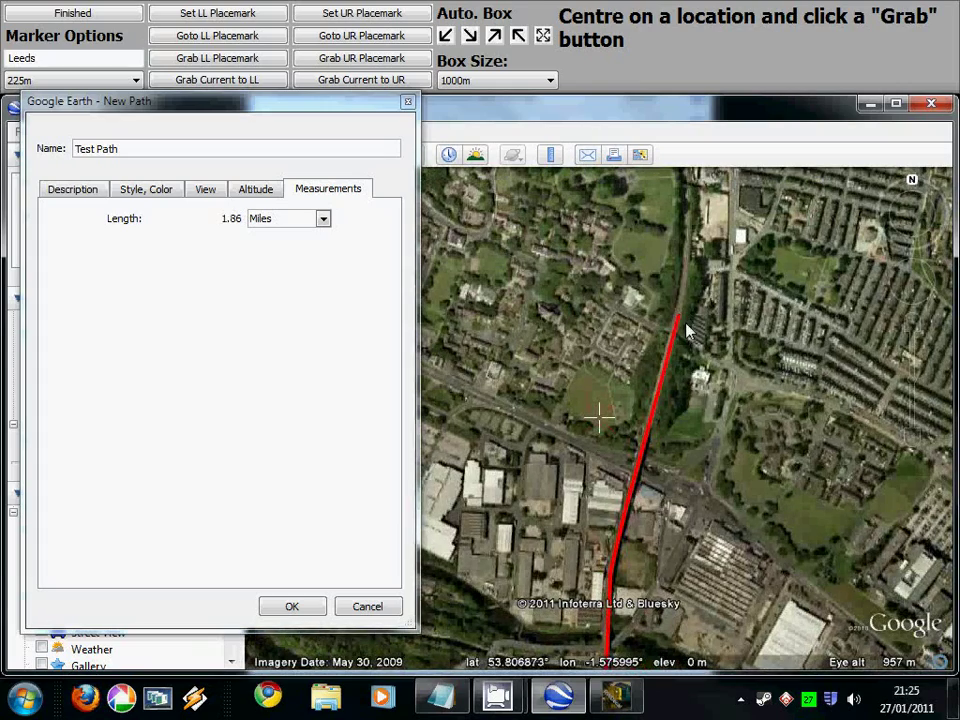
pyautogui.click(685, 266)
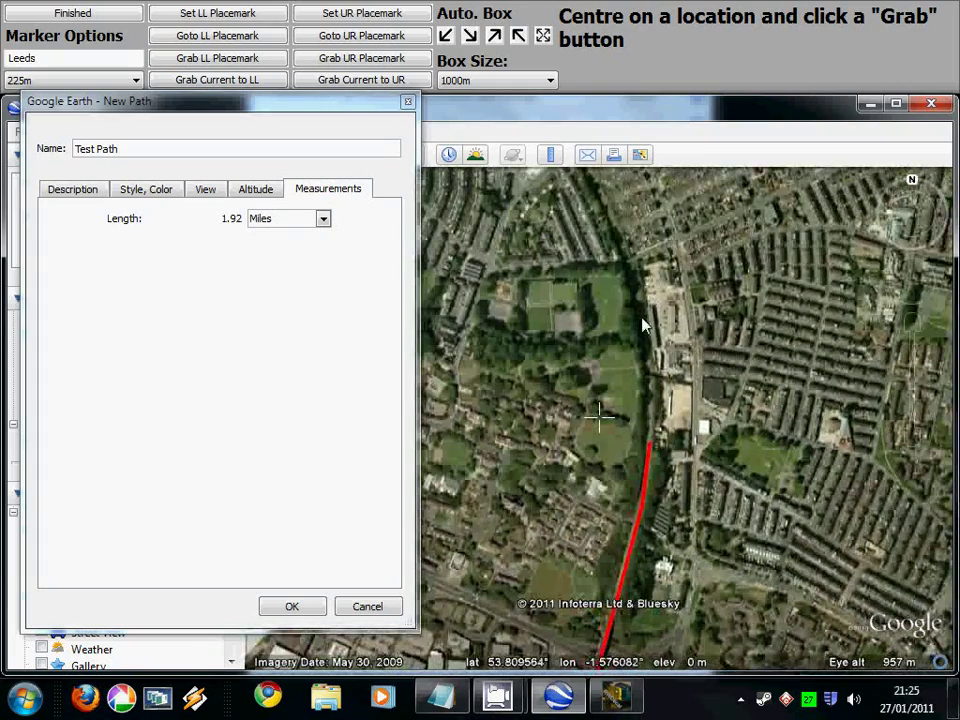
pyautogui.click(643, 325)
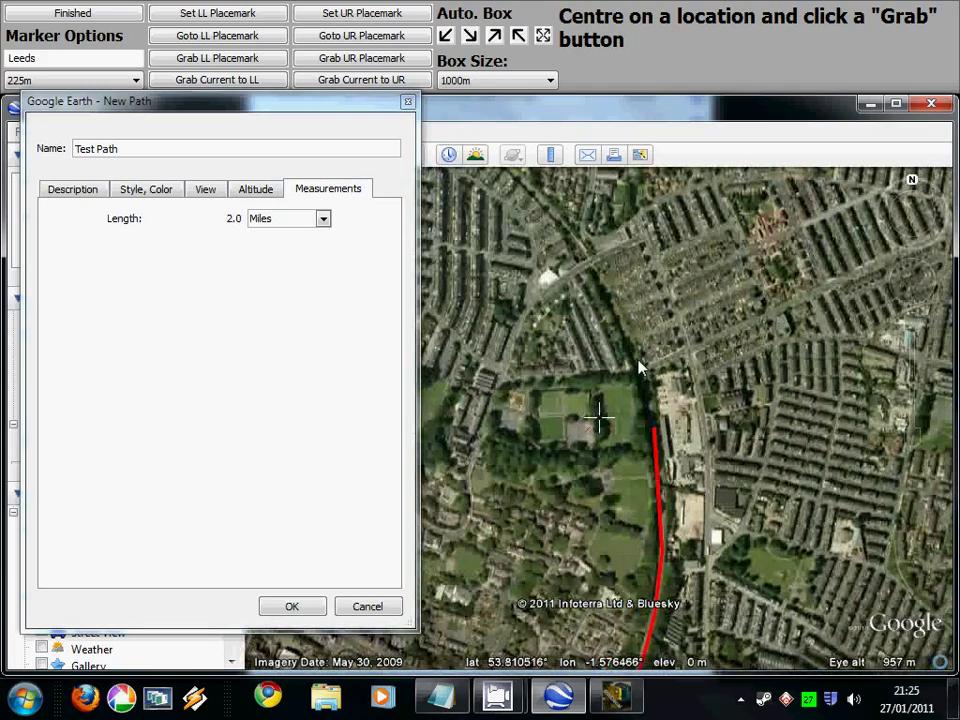
pyautogui.click(640, 368)
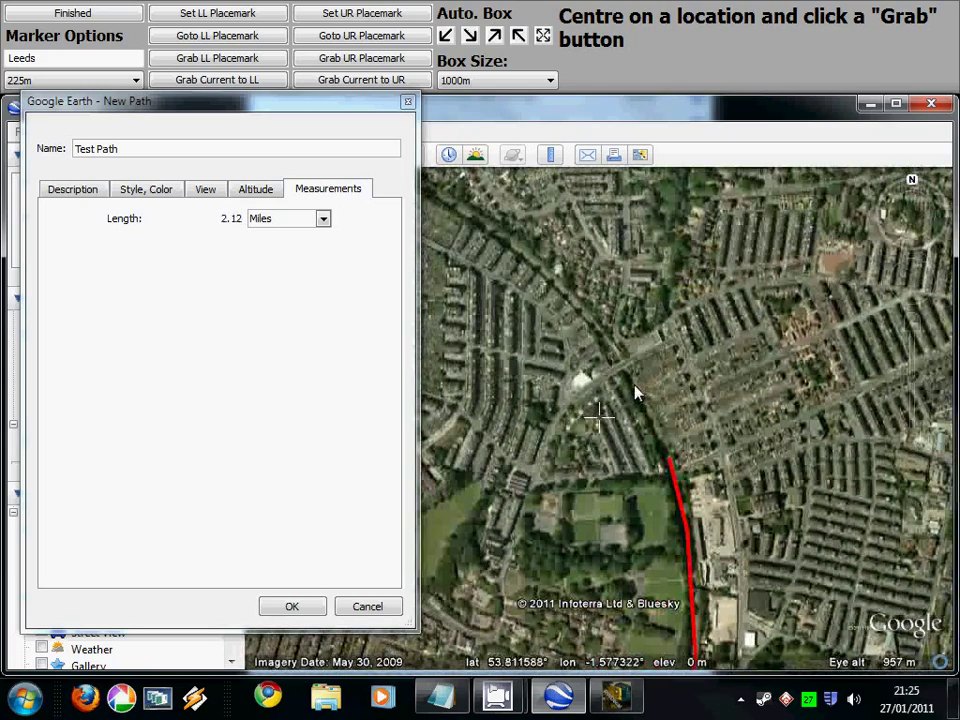
pyautogui.click(636, 393)
pyautogui.click(661, 369)
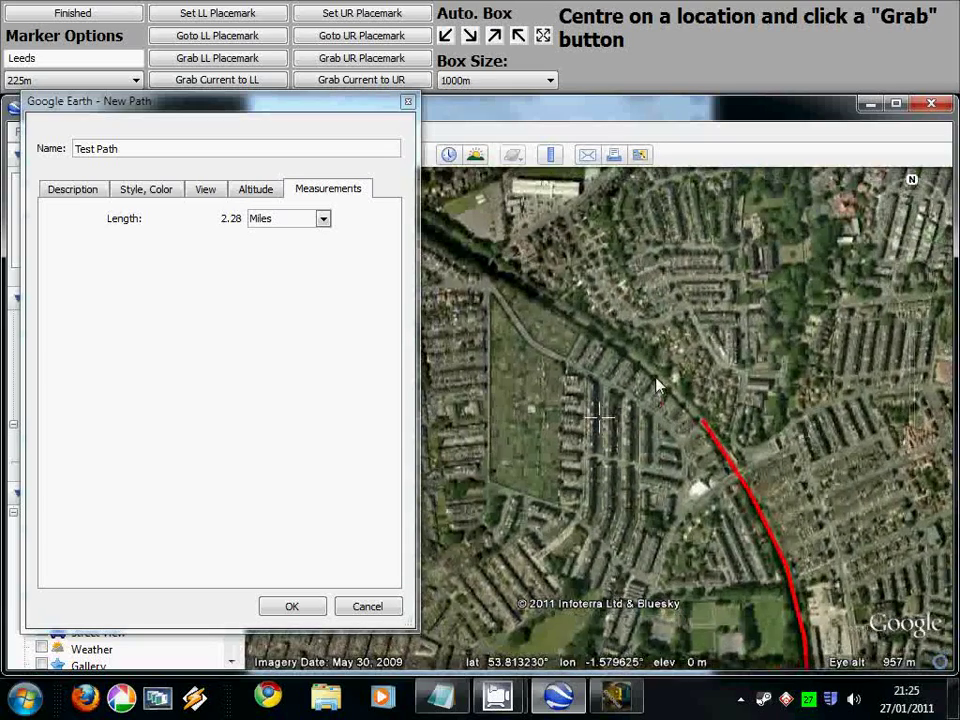
pyautogui.click(657, 381)
pyautogui.click(660, 382)
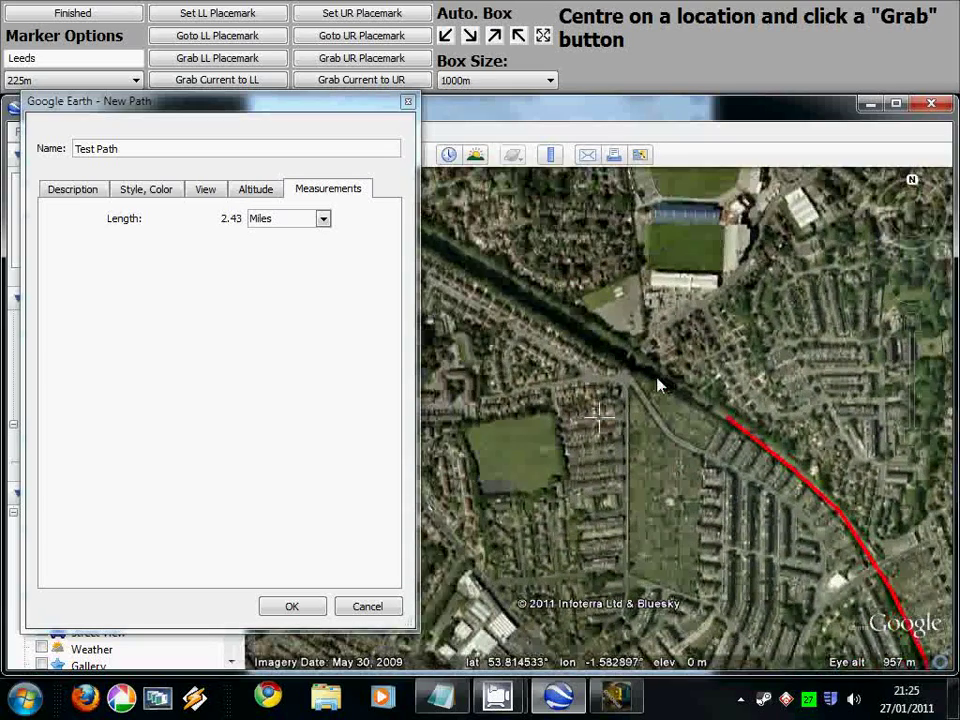
pyautogui.click(656, 381)
pyautogui.click(668, 372)
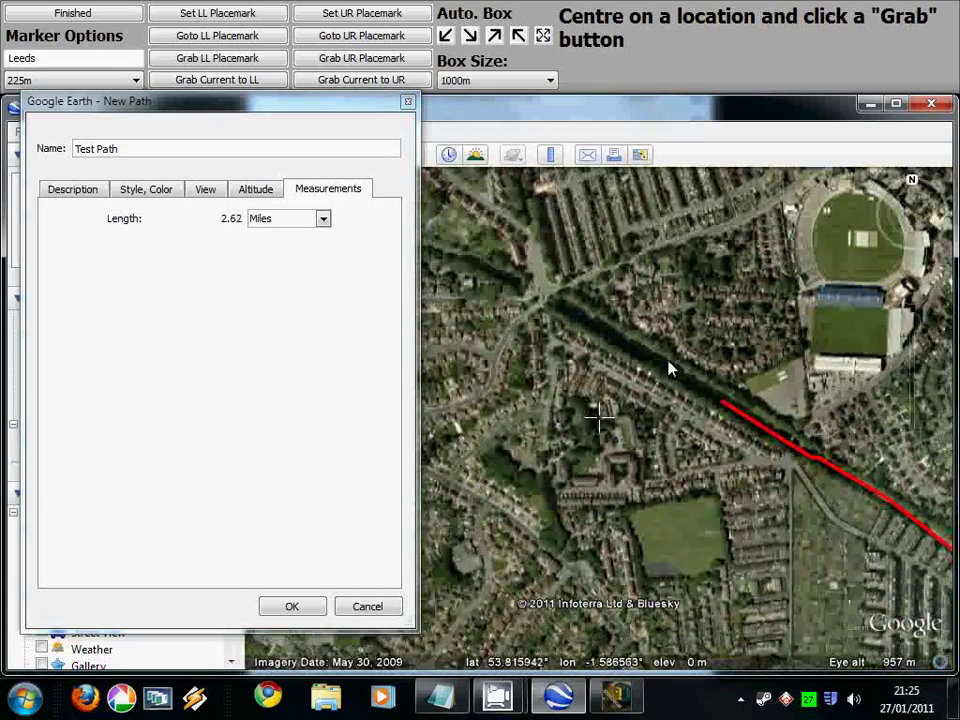
pyautogui.click(648, 366)
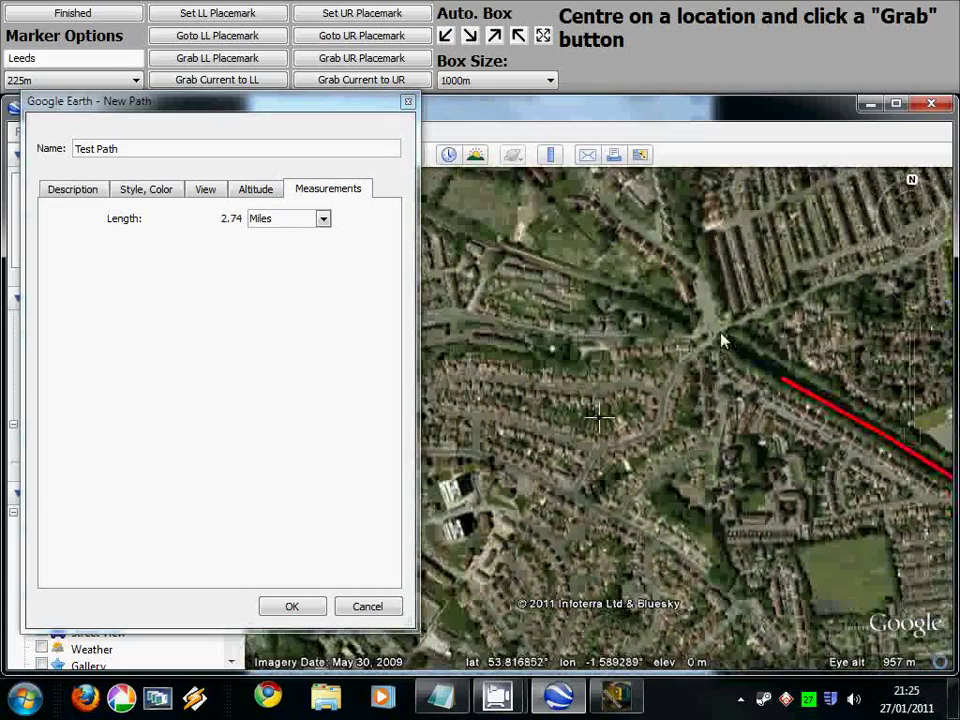
pyautogui.click(703, 337)
pyautogui.click(688, 342)
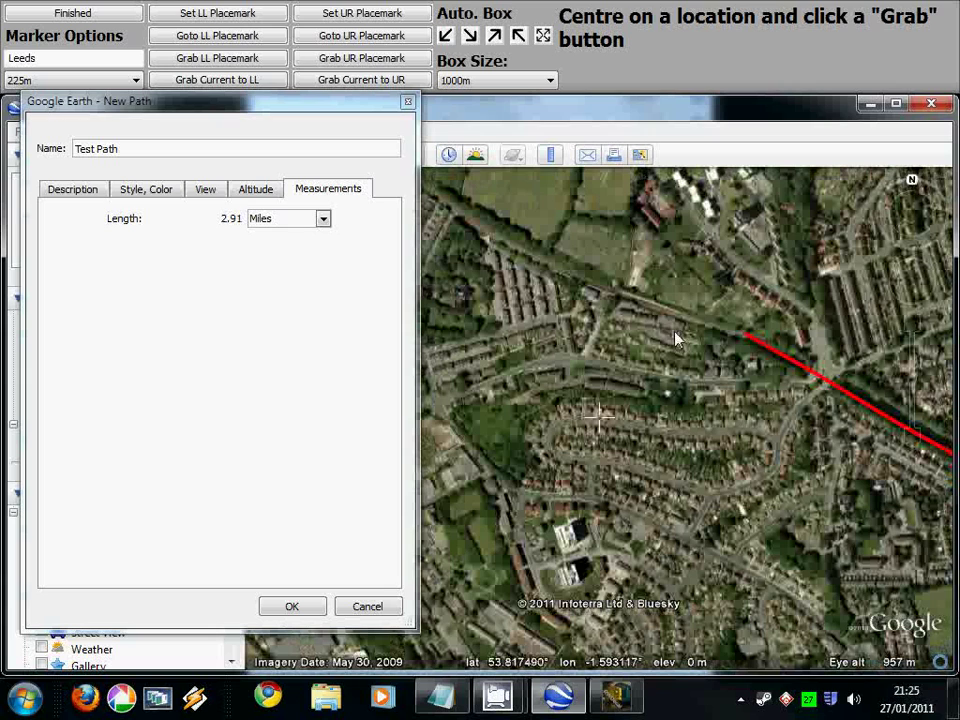
pyautogui.click(650, 307)
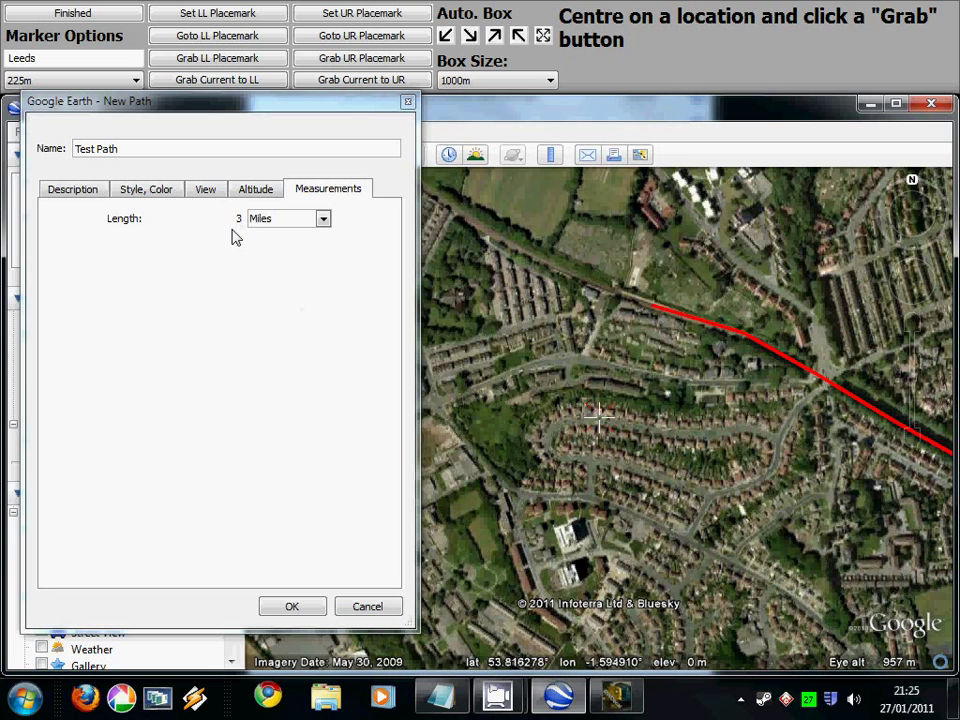
pyautogui.click(290, 609)
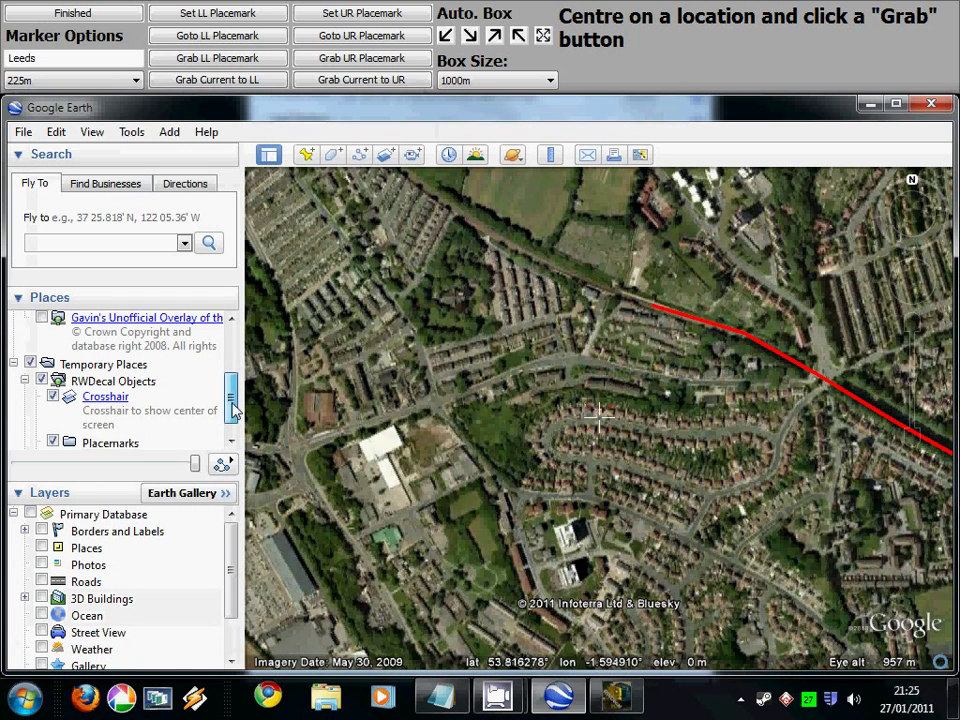
pyautogui.scroll(-2, 231, 405)
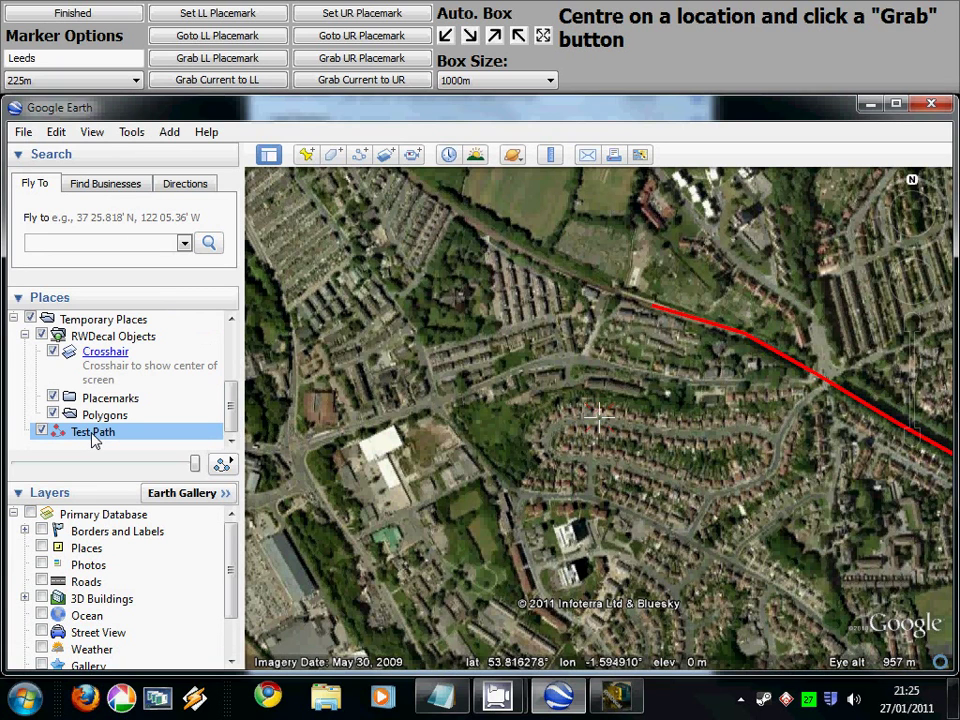
# Export Test Path from Places as Test Path.kml, KML format, on the Desktop
pyautogui.rightClick(97, 442)
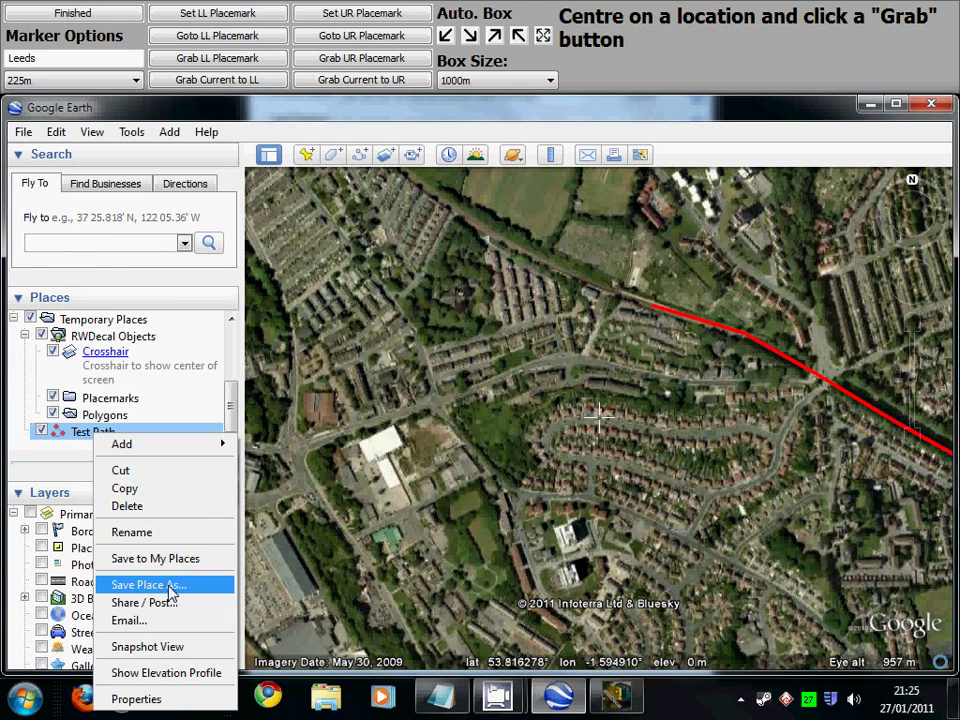
pyautogui.click(150, 585)
pyautogui.click(586, 530)
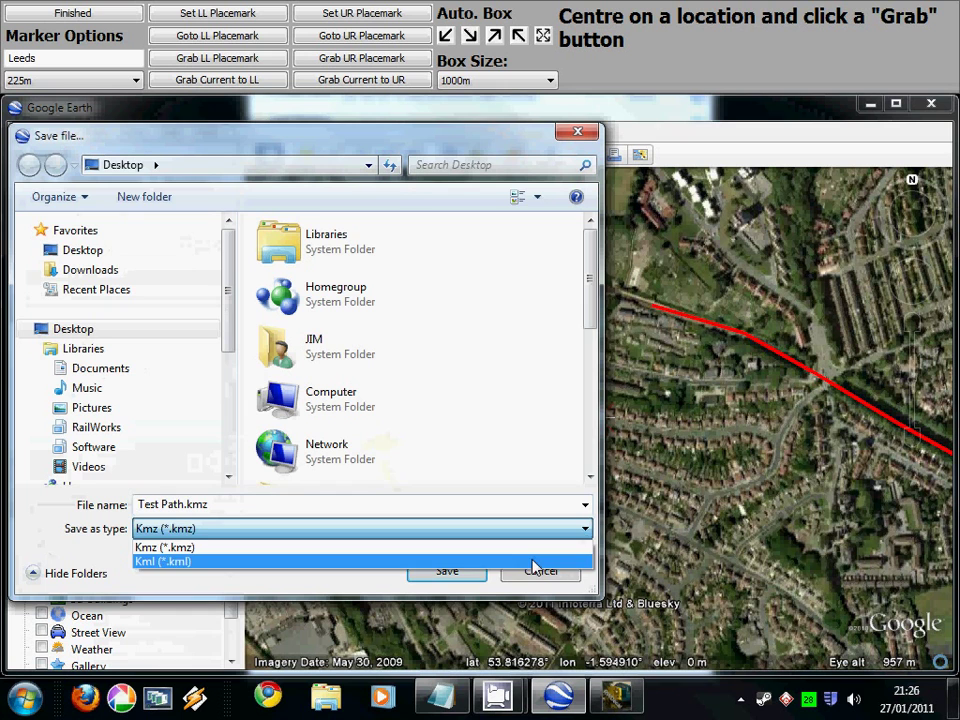
pyautogui.click(533, 566)
pyautogui.click(88, 250)
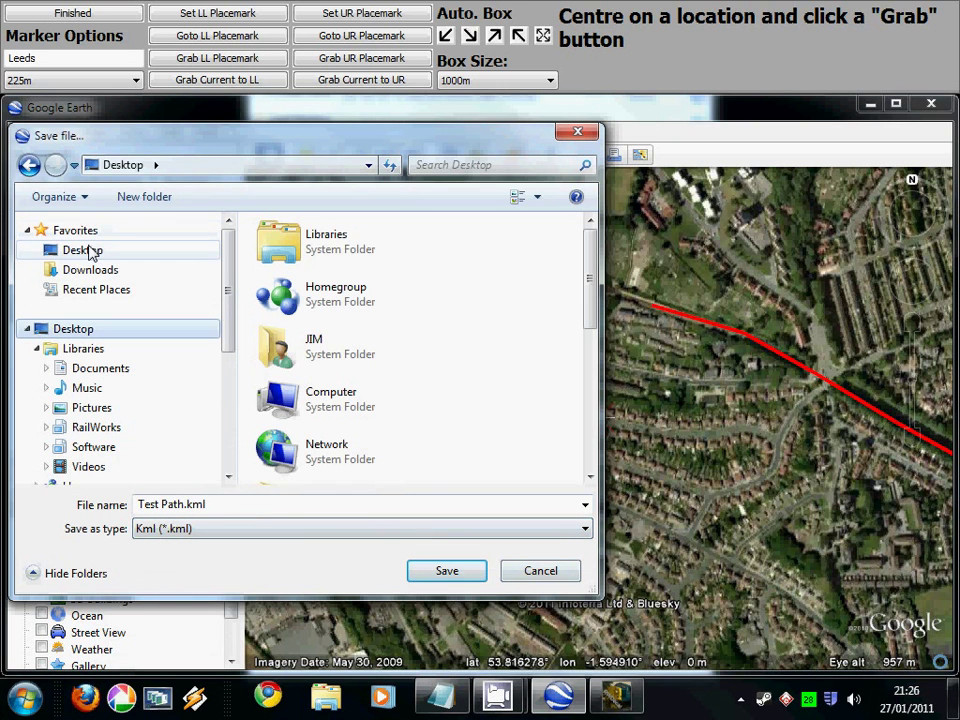
pyautogui.click(455, 572)
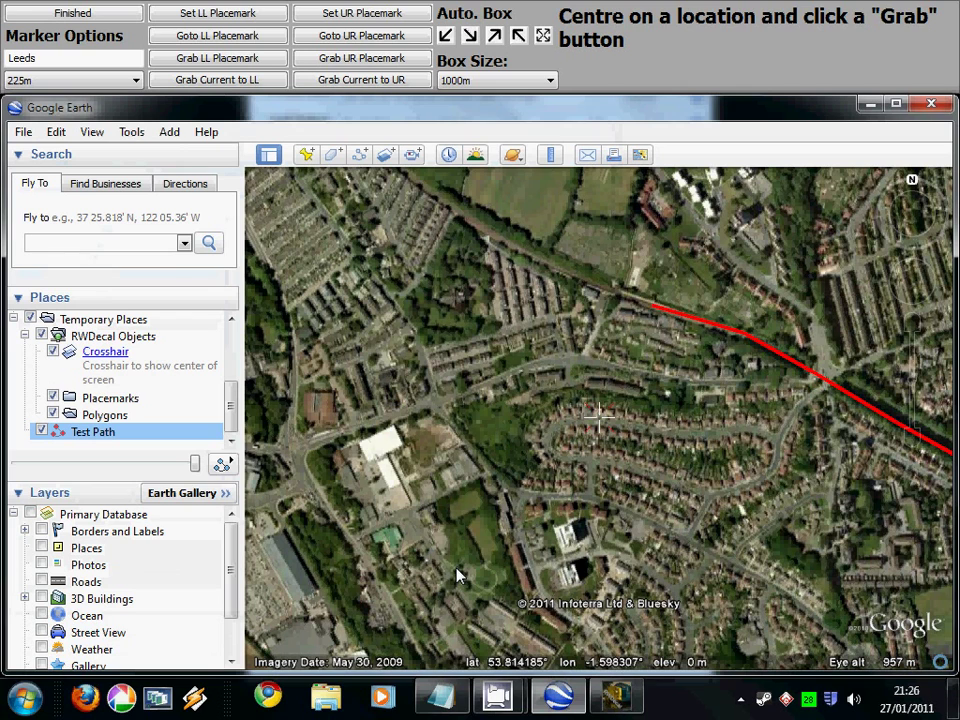
# Finish the coordinate grab and bring up RWDecal's file options with Auto Grab KML Path
pyautogui.click(60, 15)
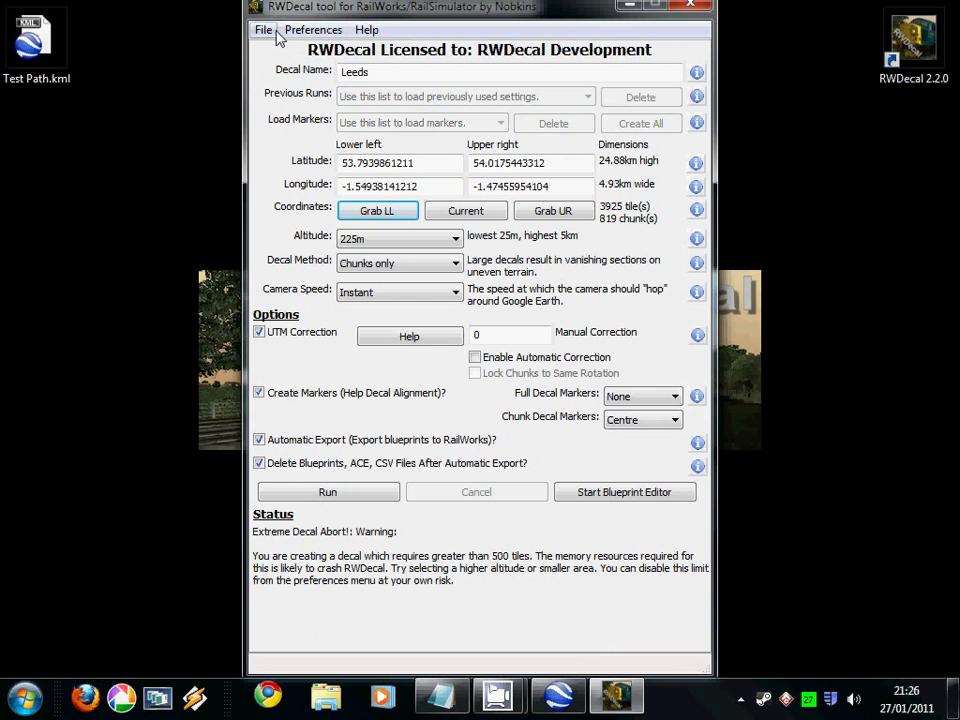
pyautogui.click(33, 45)
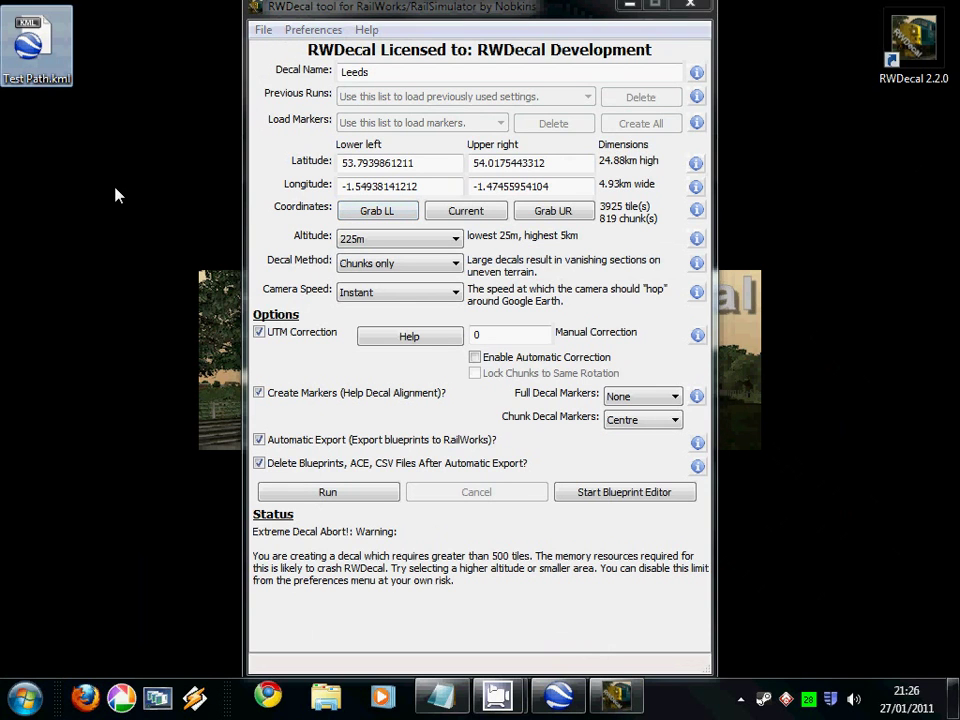
pyautogui.click(263, 29)
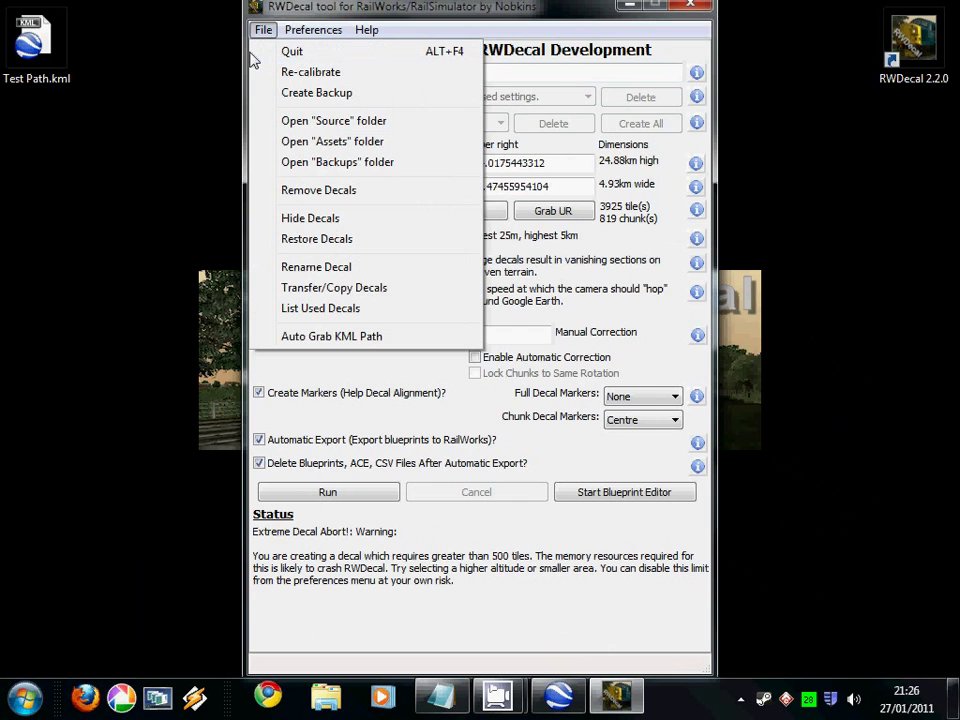
# Select Test Path.kml for the KML path import and enter 'Test' as the Stage 2 decal name
pyautogui.click(329, 338)
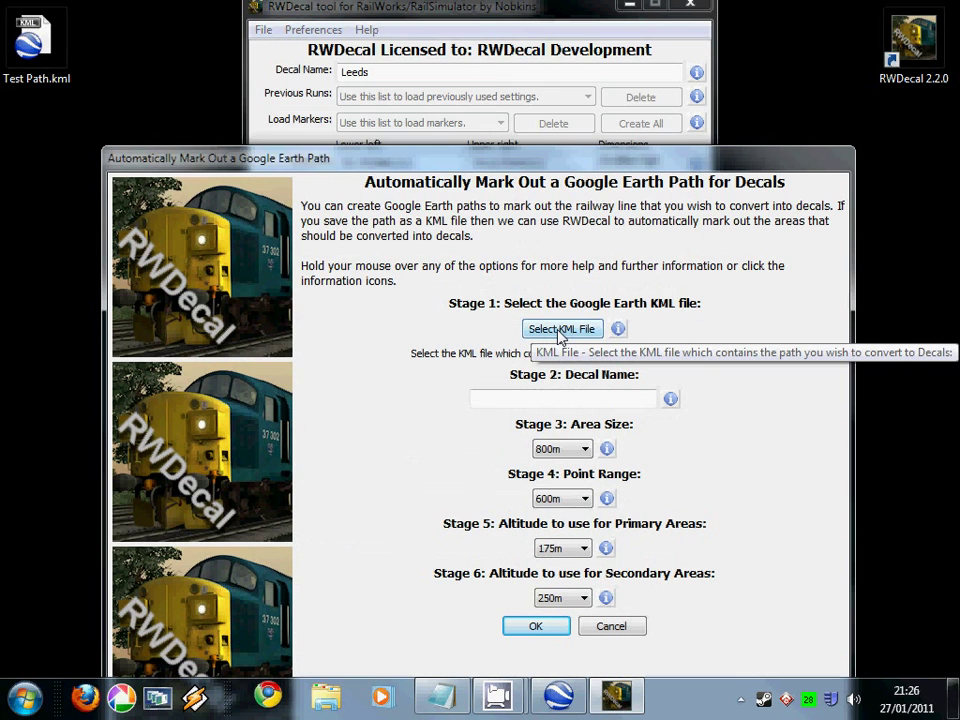
pyautogui.click(560, 330)
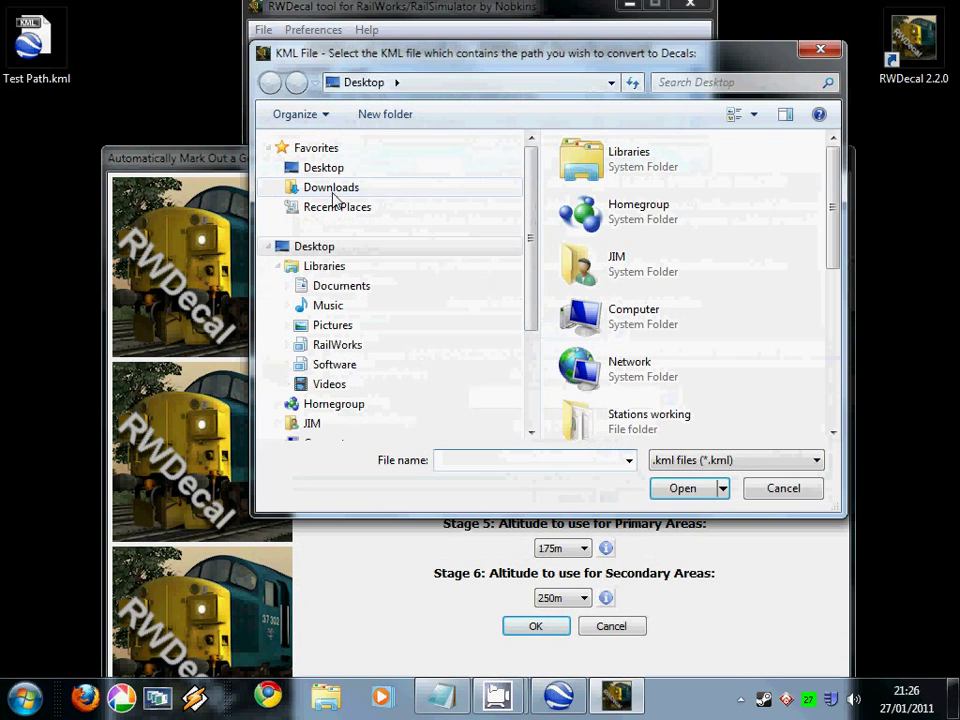
pyautogui.scroll(-3, 700, 200)
pyautogui.scroll(-3, 700, 205)
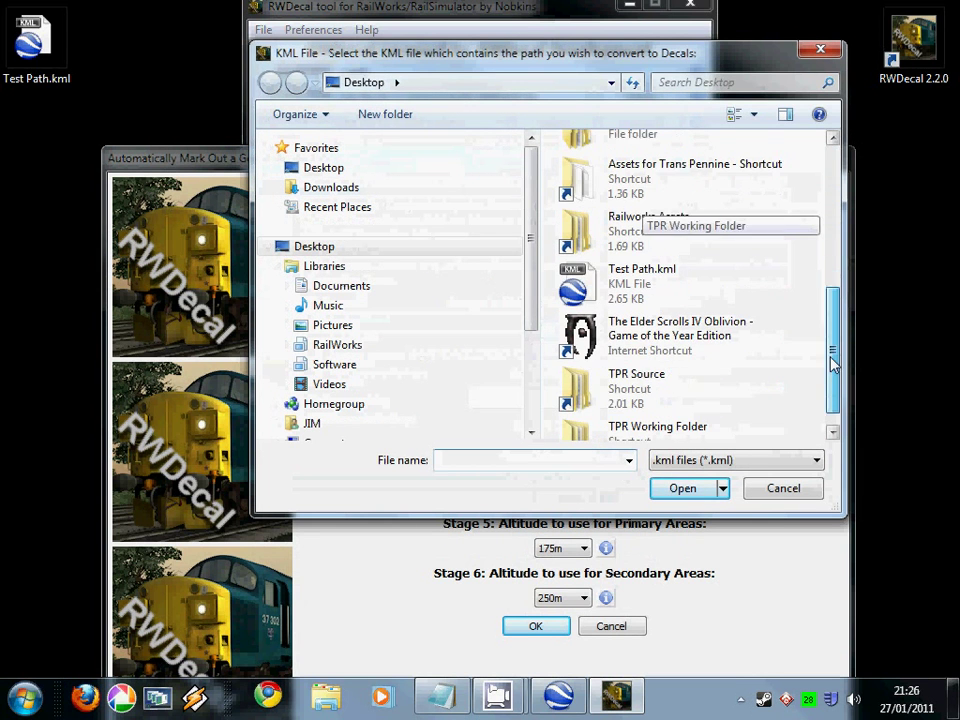
pyautogui.click(628, 288)
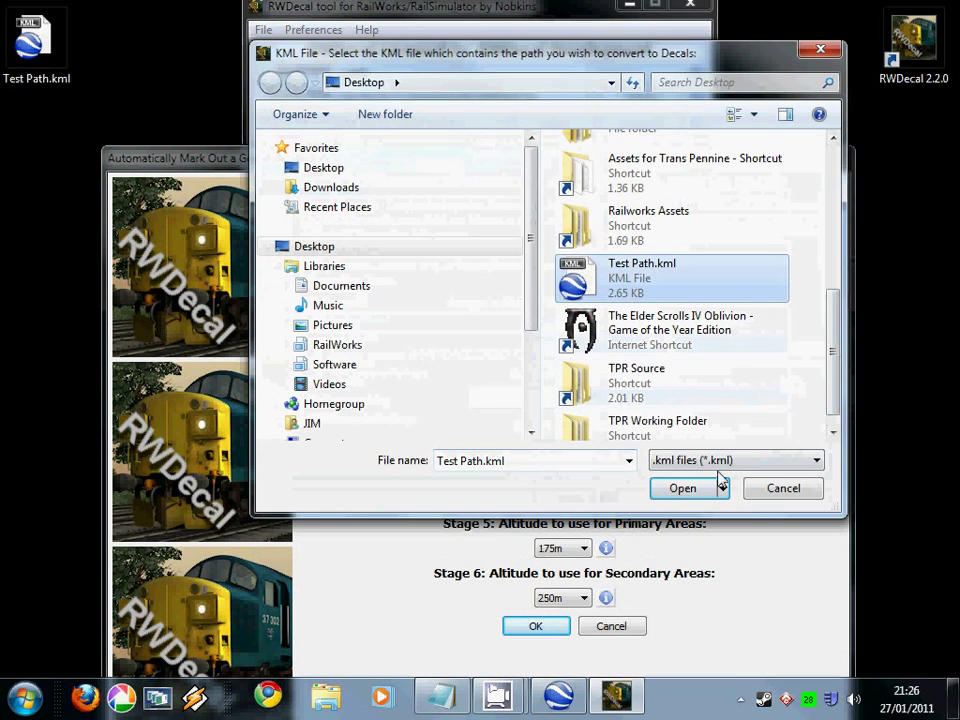
pyautogui.click(684, 490)
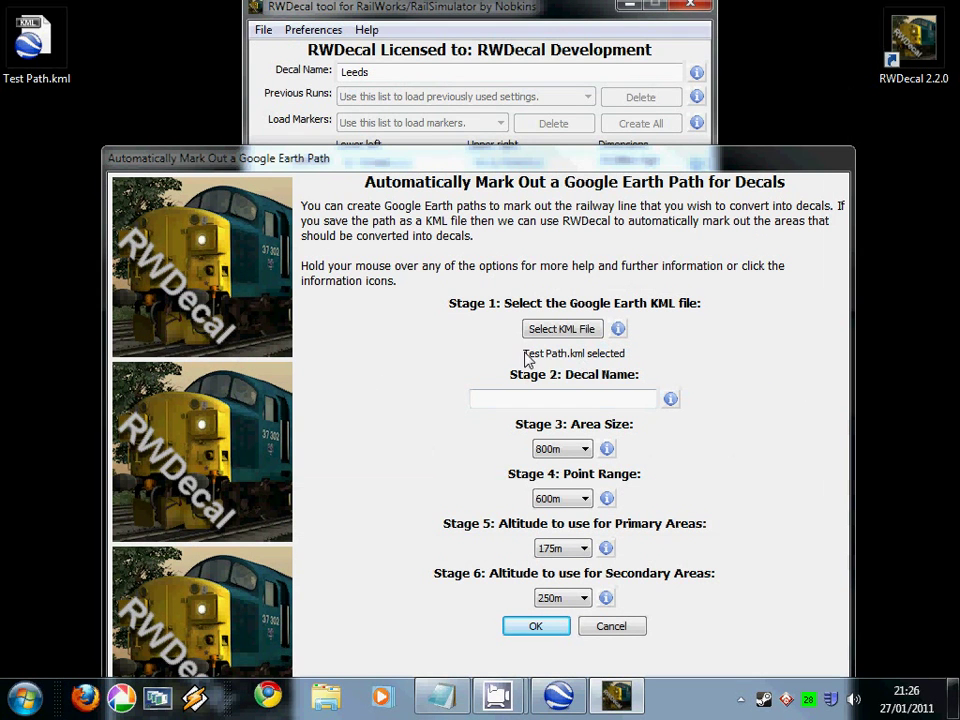
pyautogui.click(512, 400)
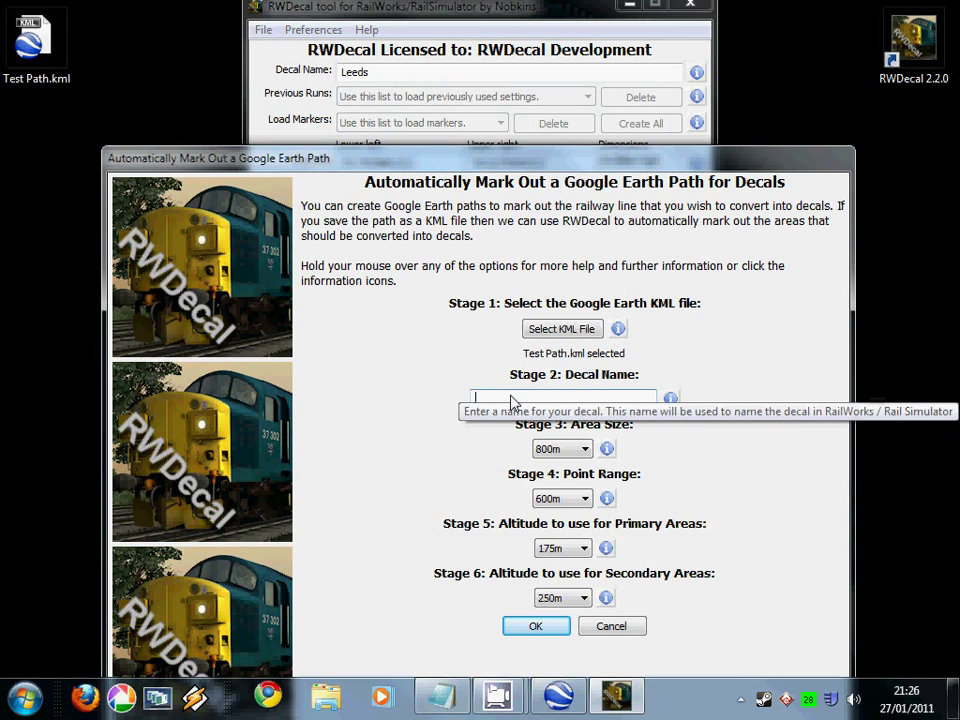
pyautogui.write('Te')
pyautogui.write('st')
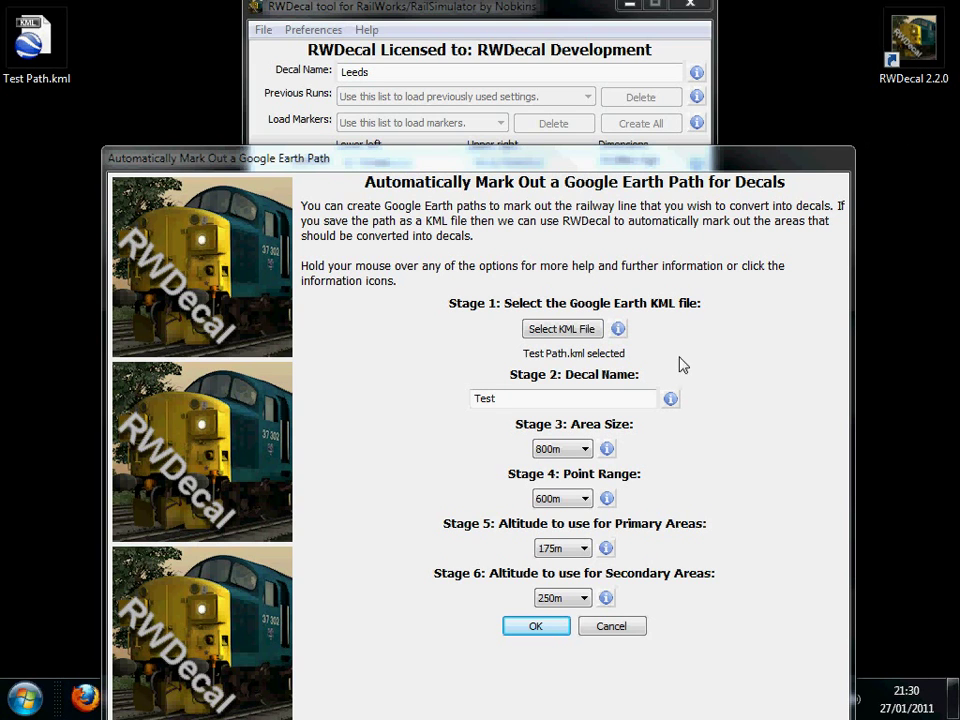
# Run the Test Path mark-out and view the resulting area in Google Earth
pyautogui.click(535, 628)
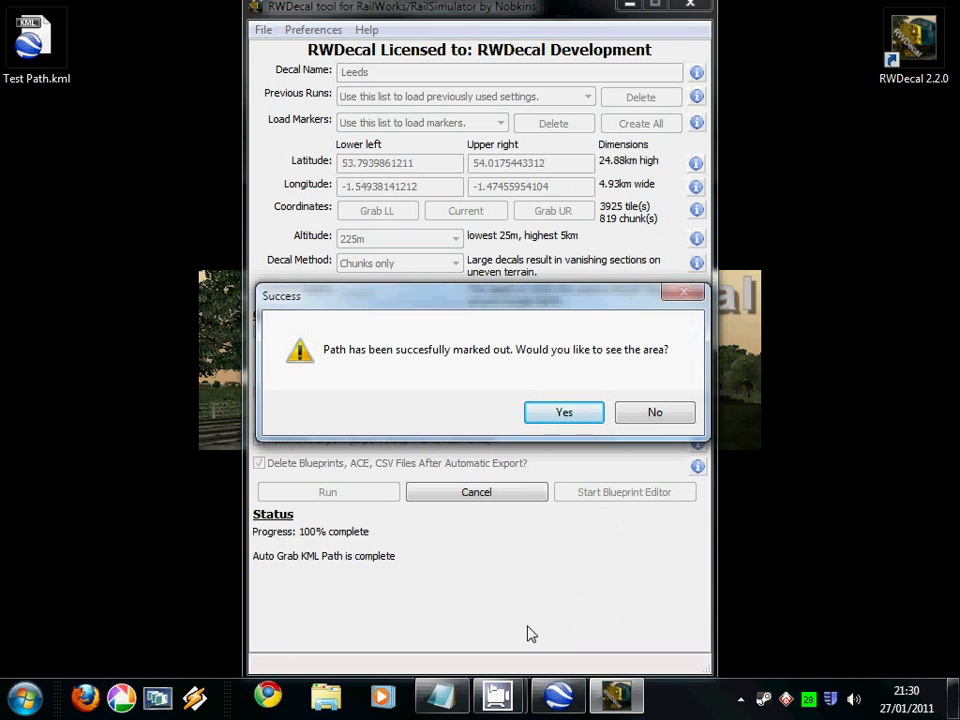
pyautogui.click(573, 420)
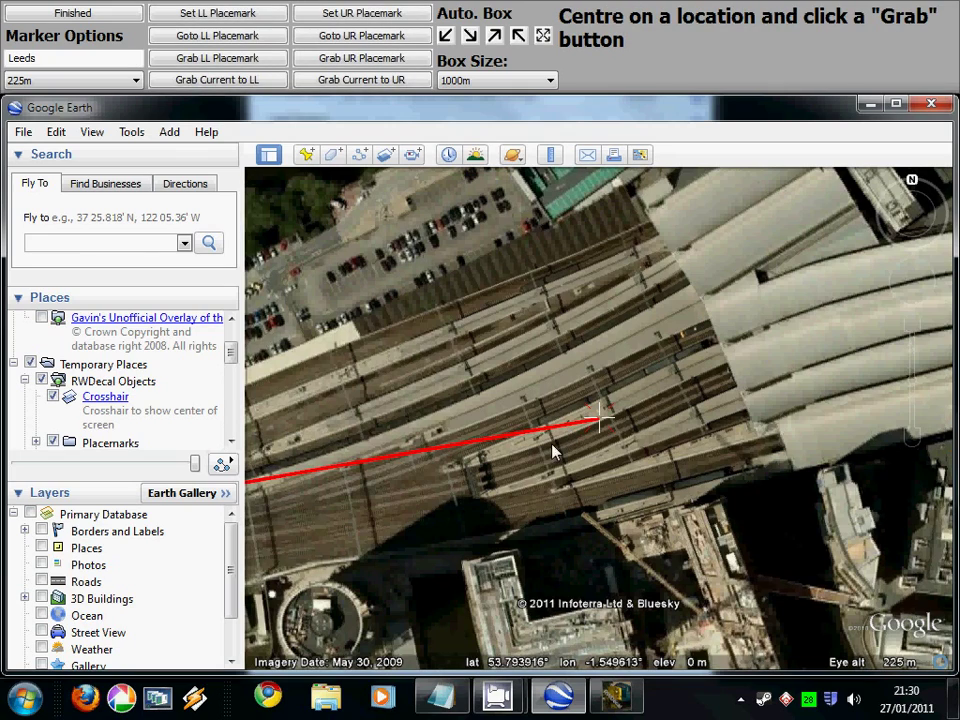
# Zoom out in Google Earth until the whole grid of Test decal areas and pins shows
pyautogui.scroll(-2, 544, 394)
pyautogui.scroll(-5, 544, 396)
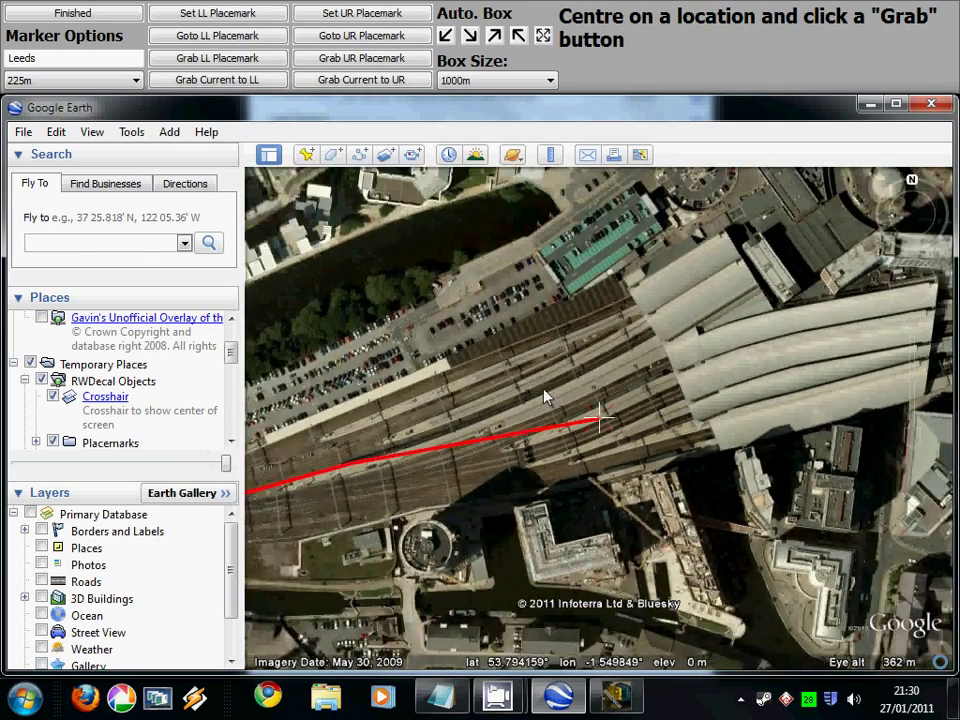
pyautogui.scroll(-2, 545, 399)
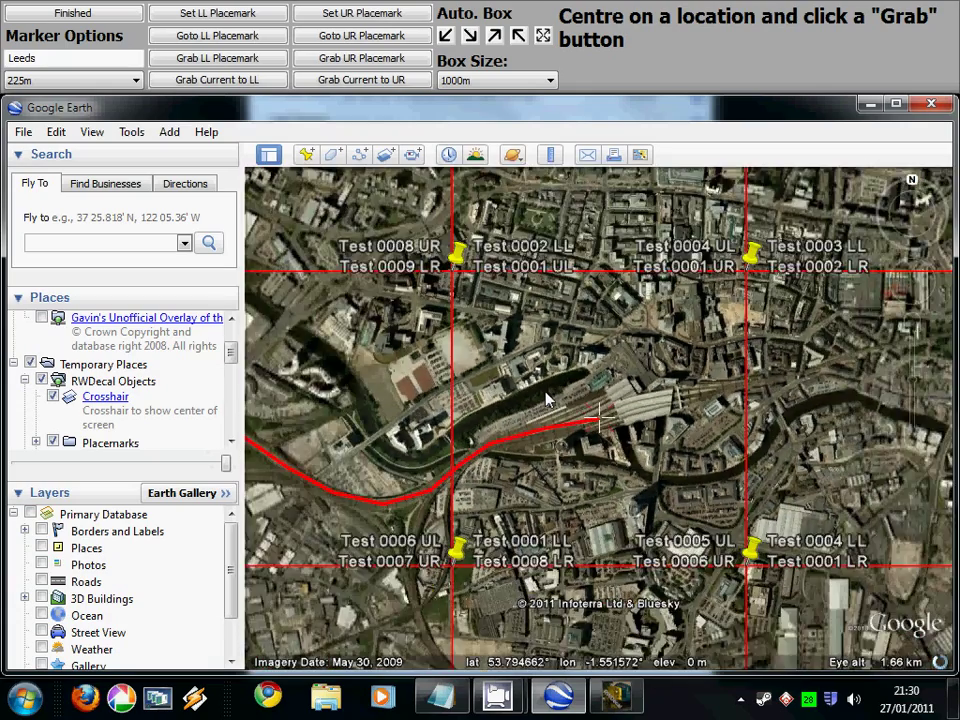
pyautogui.scroll(-2, 546, 399)
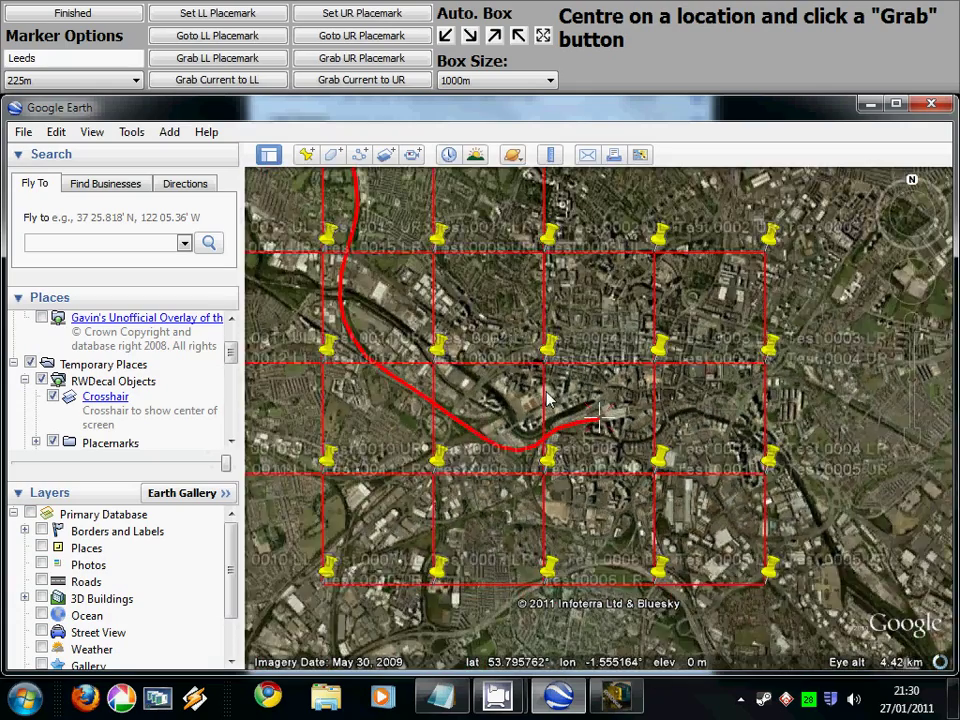
pyautogui.scroll(-2, 550, 410)
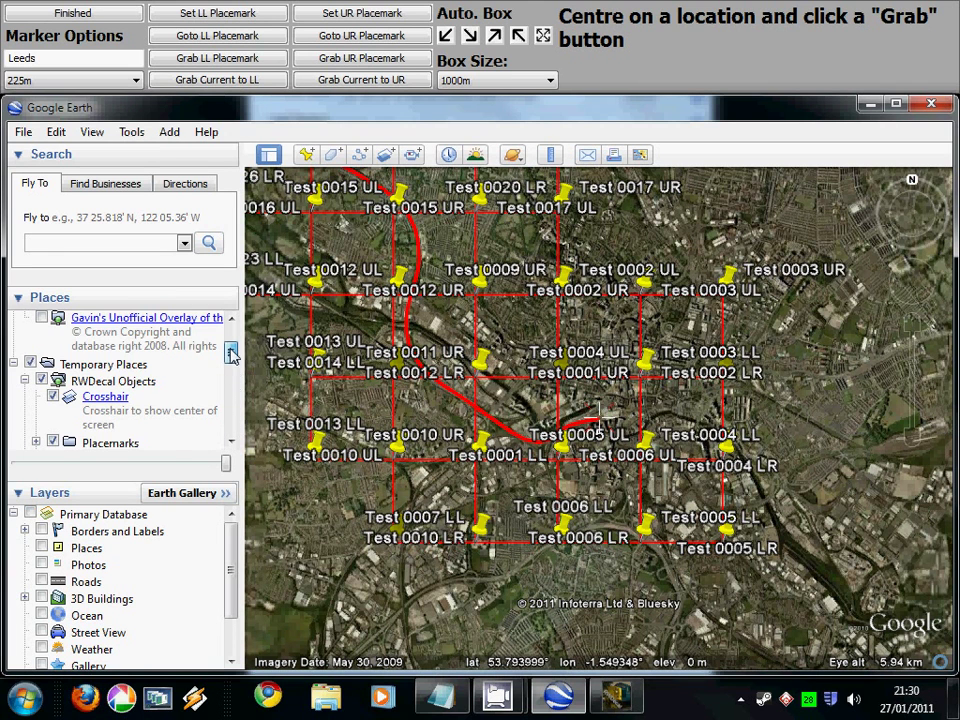
pyautogui.scroll(-1, 232, 372)
pyautogui.scroll(-2, 234, 366)
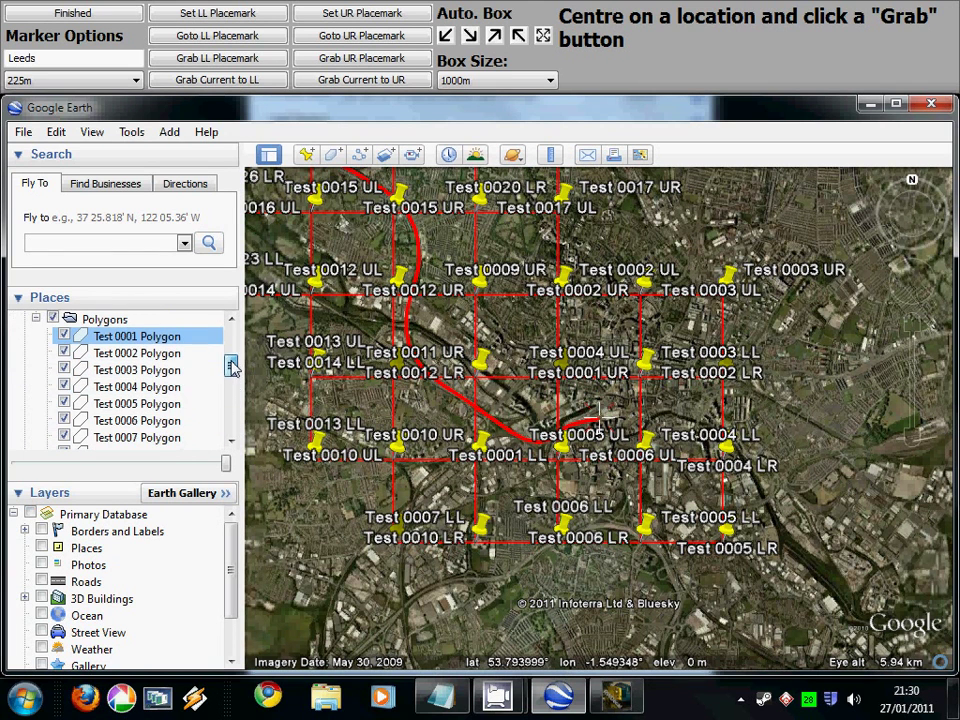
# Hide the placemark pins, show the area polygons and centre the grid on the map
pyautogui.click(35, 318)
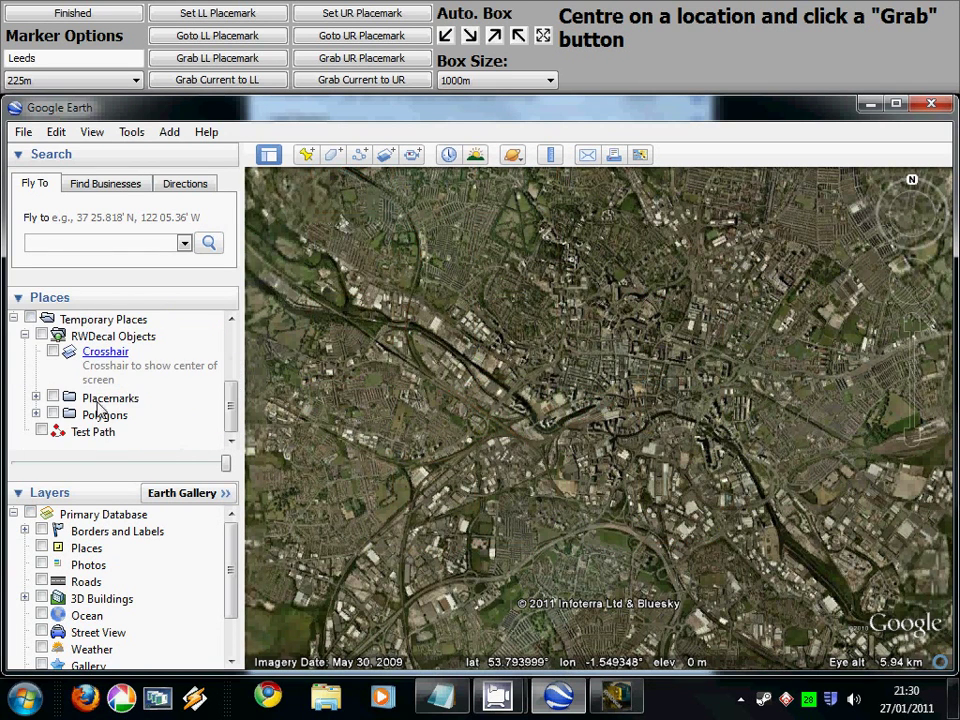
pyautogui.click(53, 398)
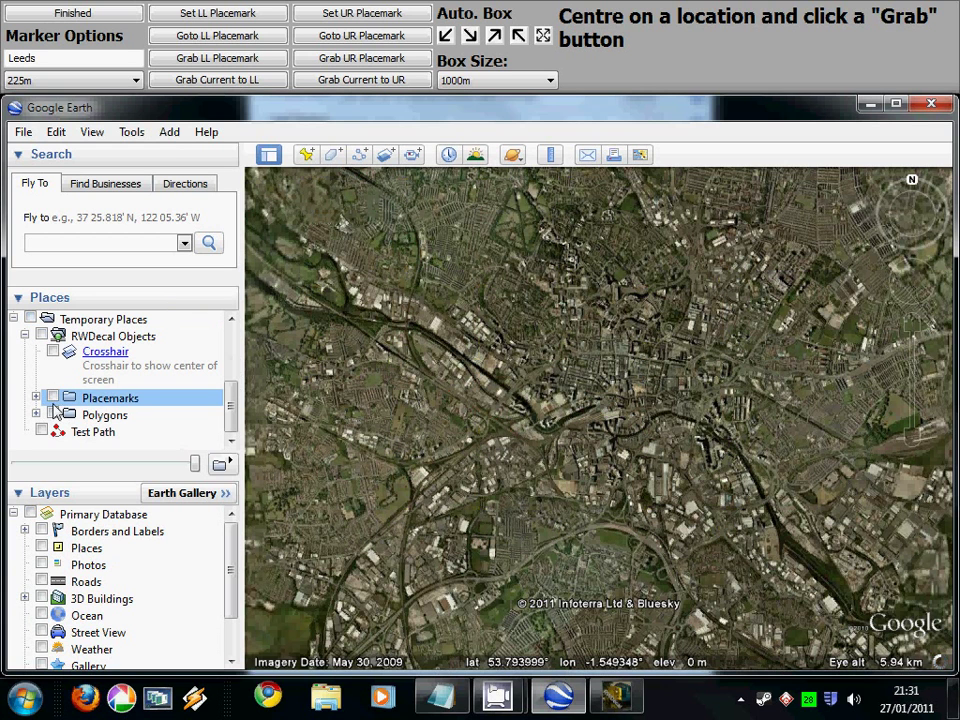
pyautogui.click(53, 415)
pyautogui.moveTo(606, 381); pyautogui.dragTo(697, 472)
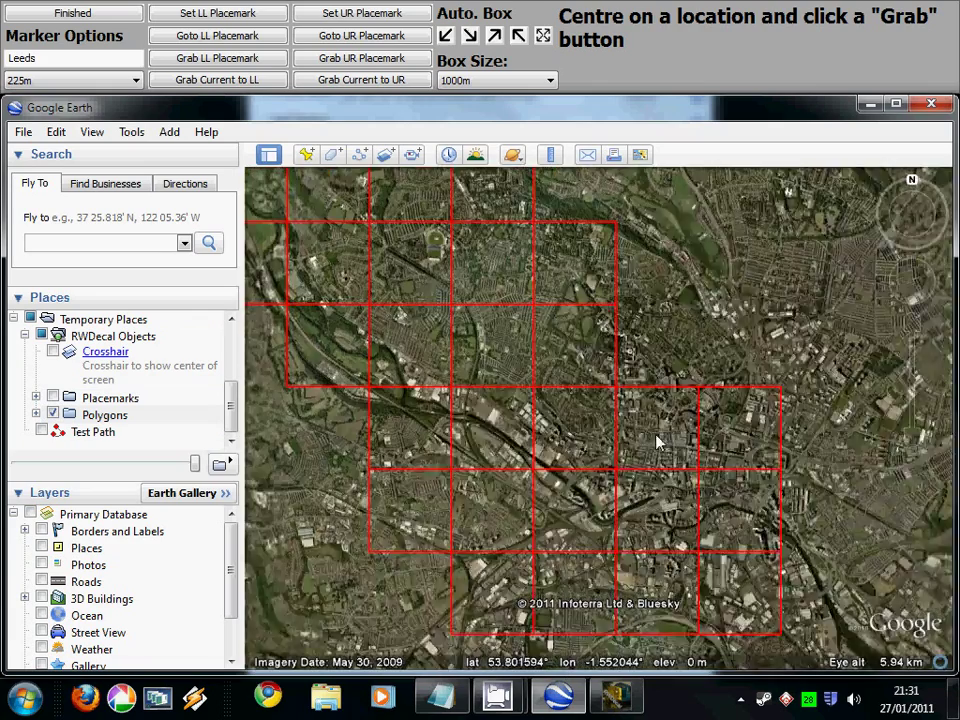
pyautogui.scroll(-3, 696, 461)
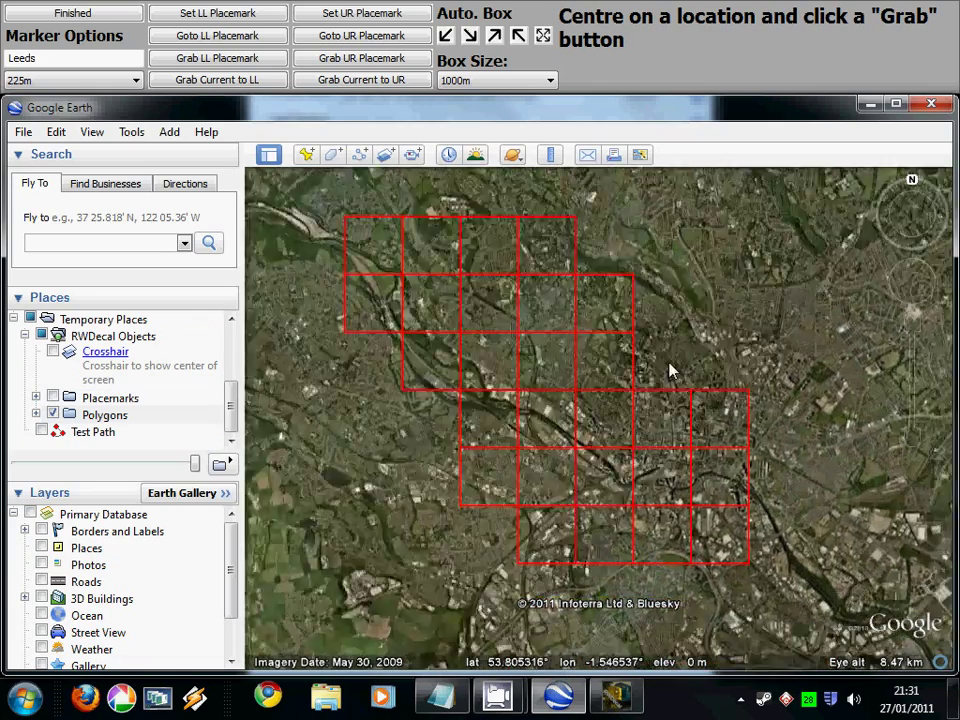
pyautogui.moveTo(670, 372)
pyautogui.mouseDown()
pyautogui.moveTo(649, 321)
pyautogui.moveTo(640, 392)
pyautogui.mouseUp()
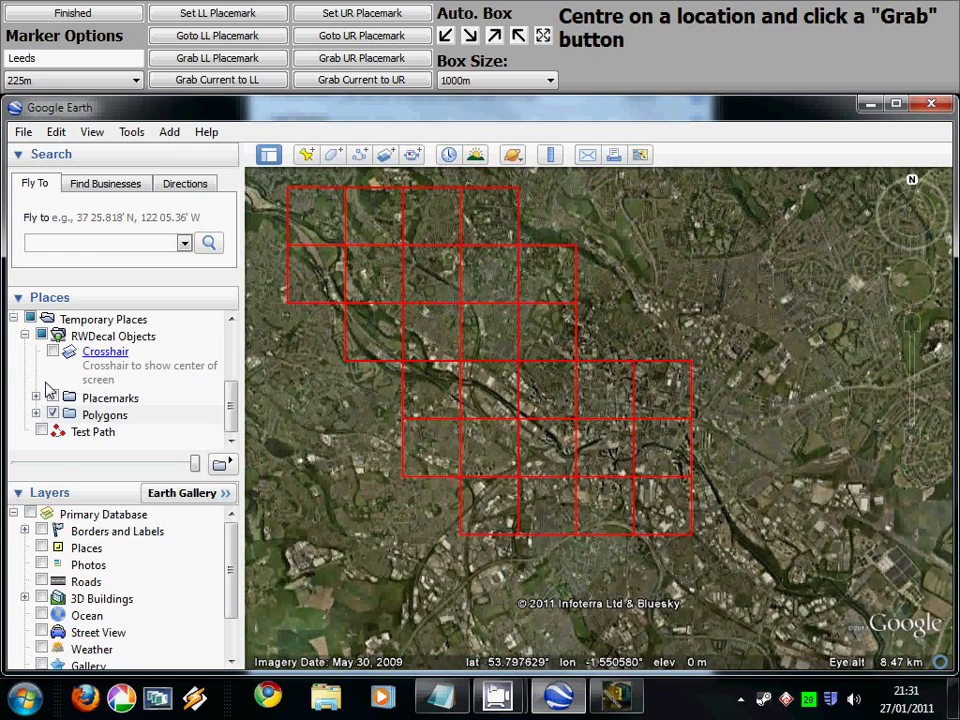
# Overlay the red Test Path on the grid and return to RWDecal's main window
pyautogui.click(41, 432)
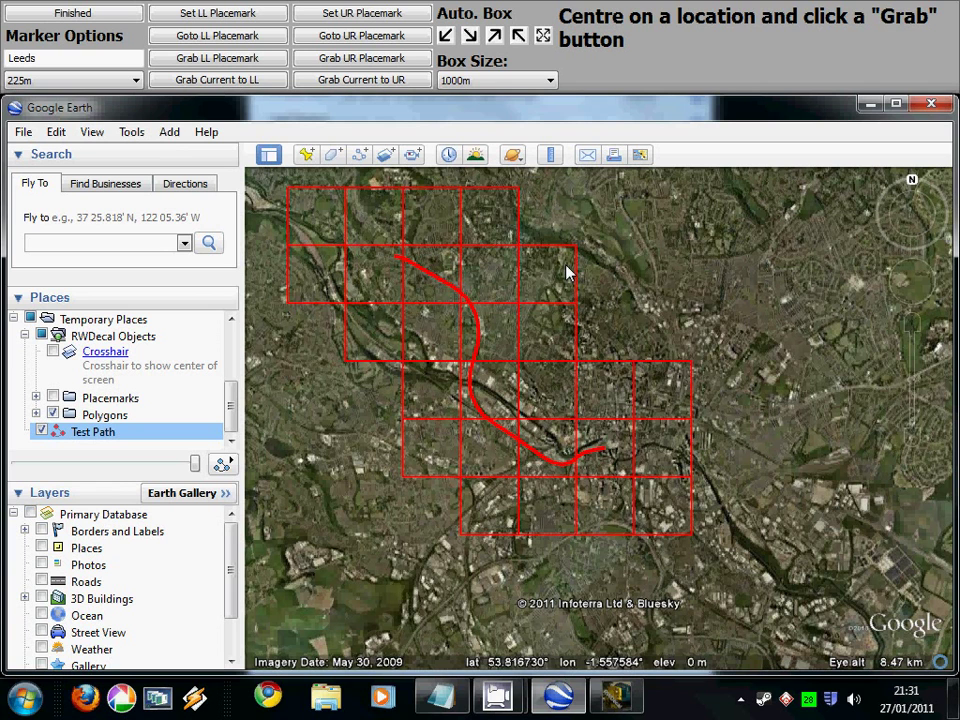
pyautogui.click(75, 14)
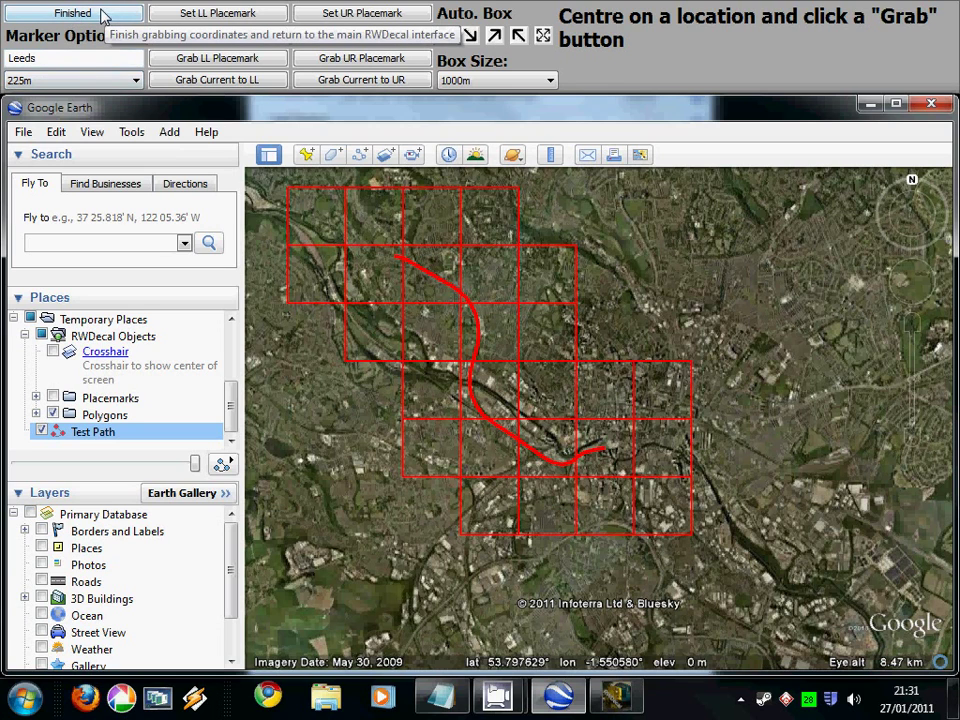
pyautogui.click(100, 15)
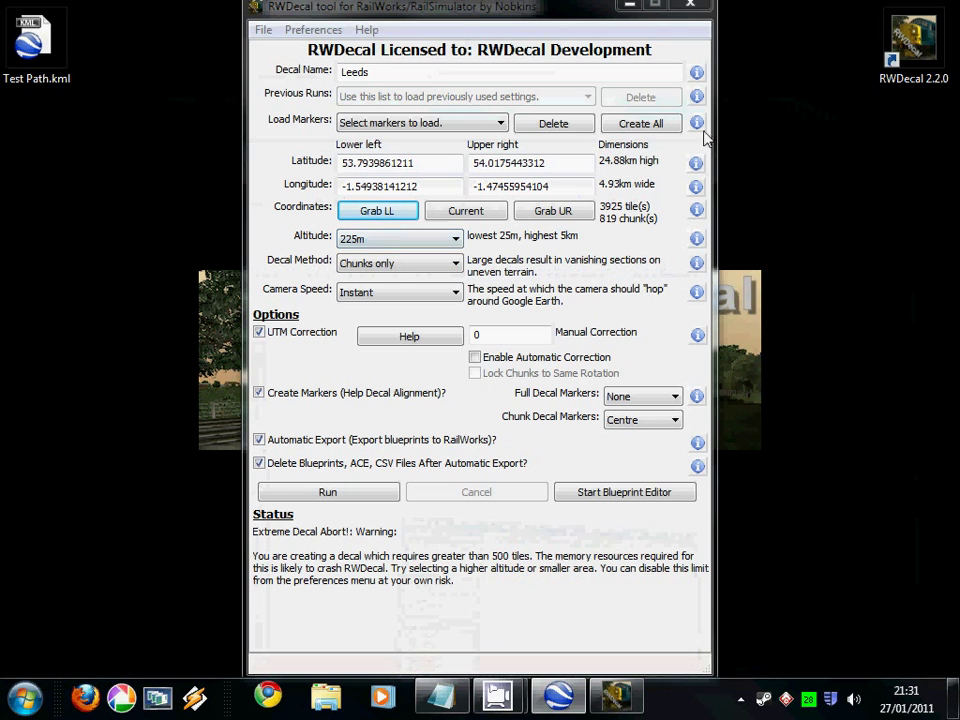
# Queue all 27 decals, Test 0001 to Test 0027, all left checked, for bulk creation
pyautogui.click(637, 128)
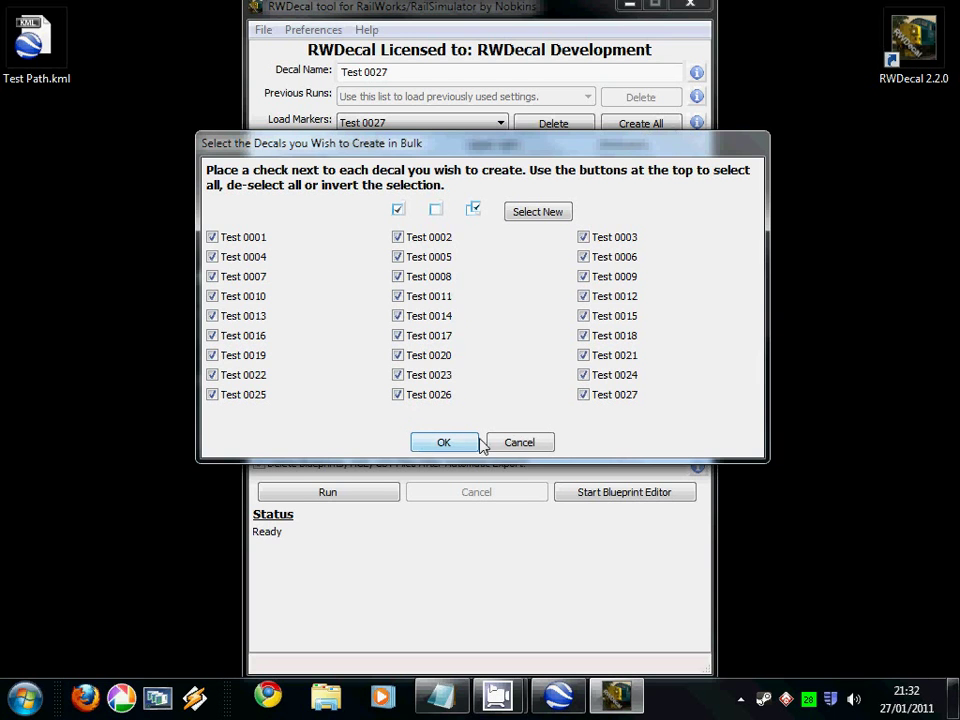
pyautogui.click(525, 443)
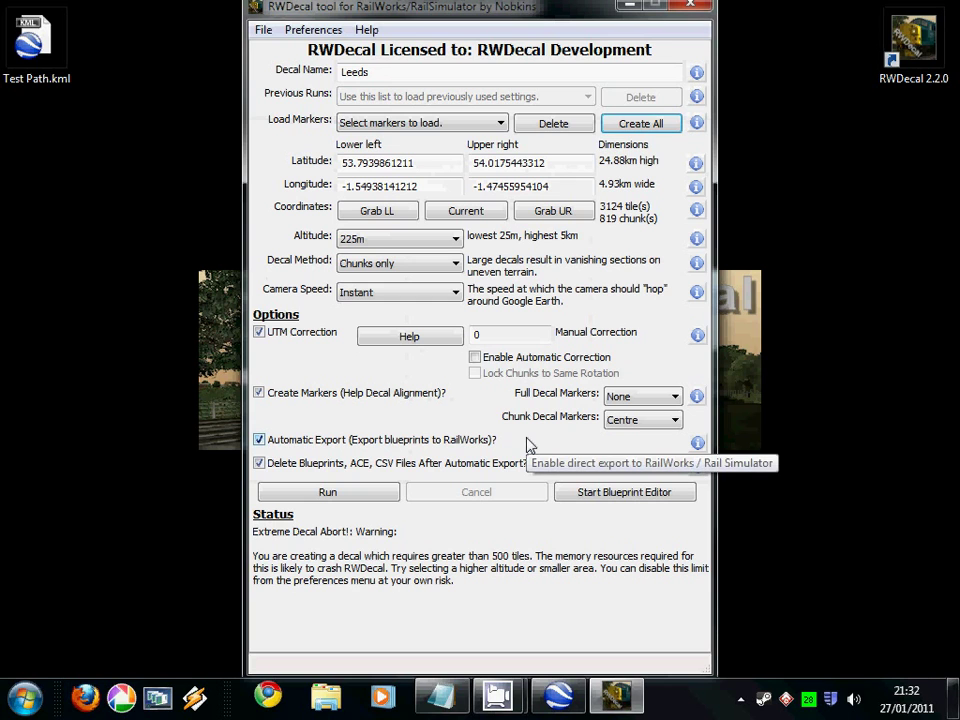